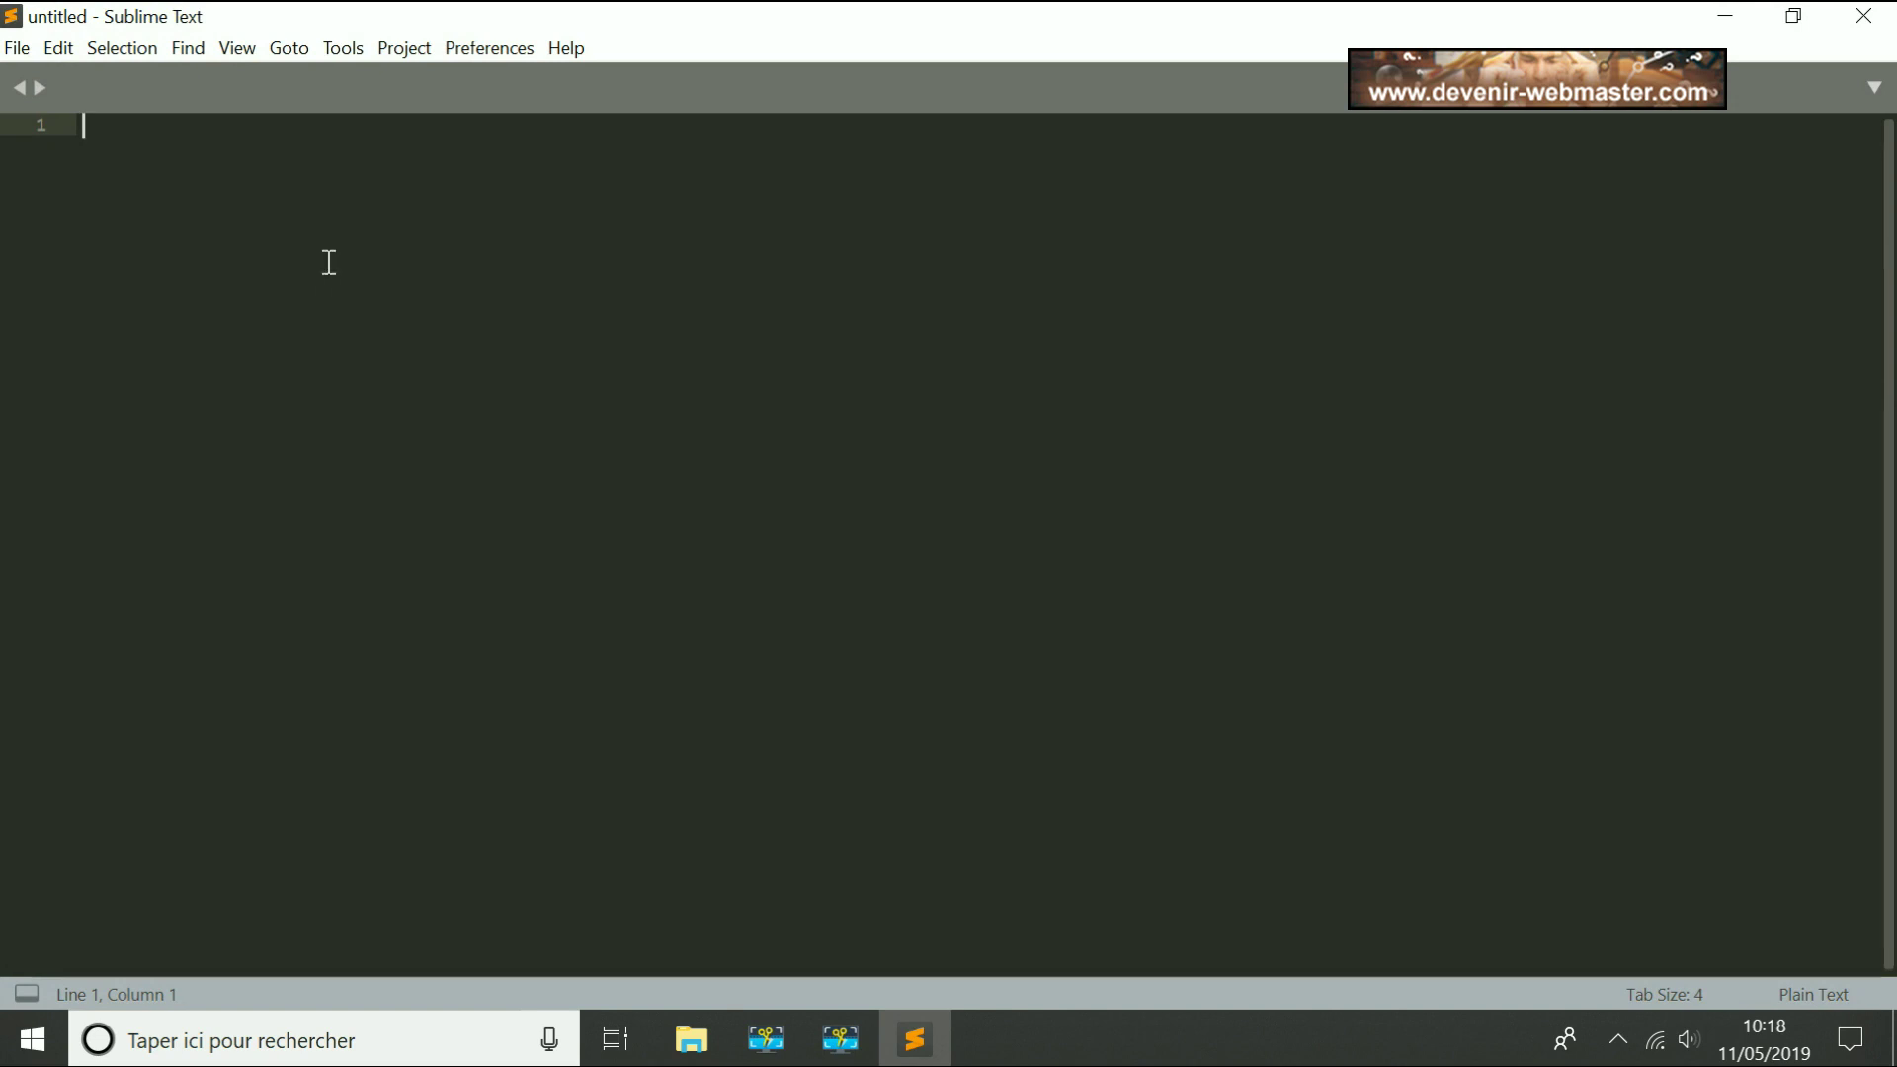
Step: Open the key bindings files and maximize their window
left_click(513, 52)
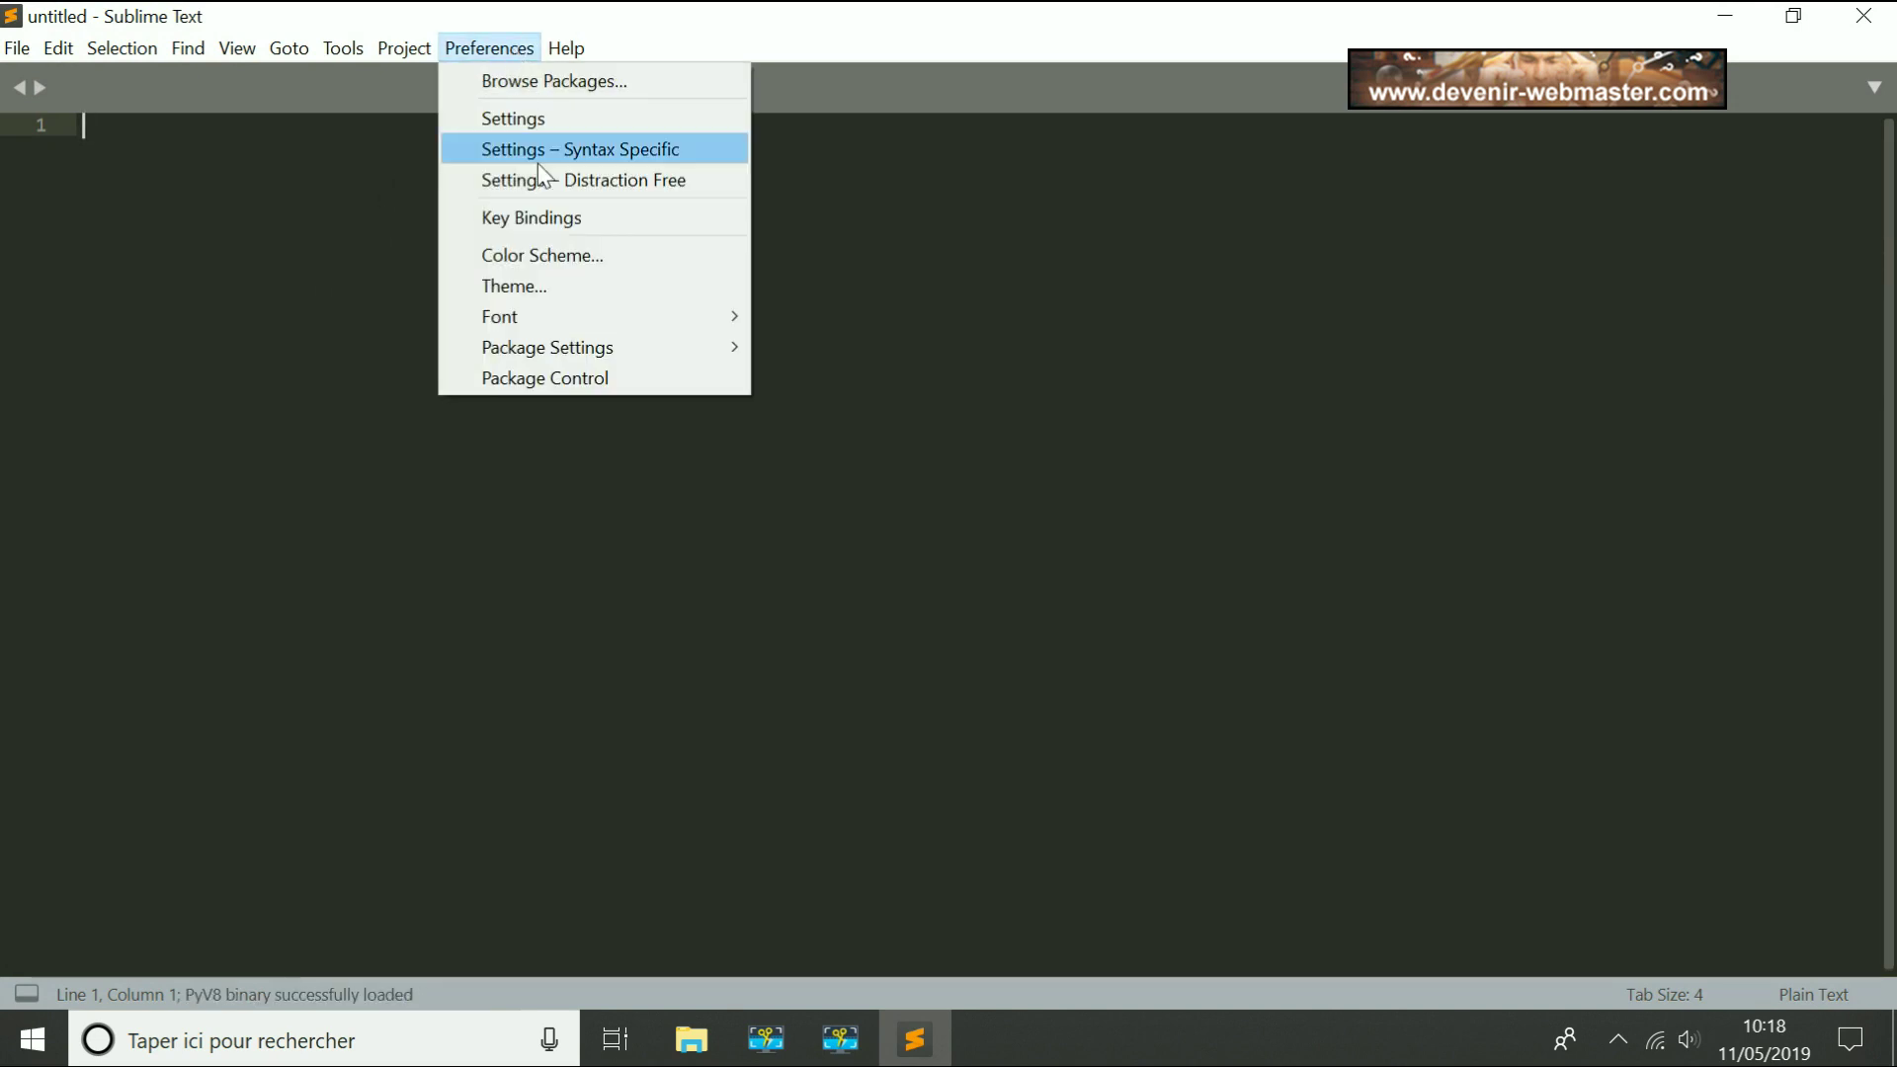
left_click(520, 221)
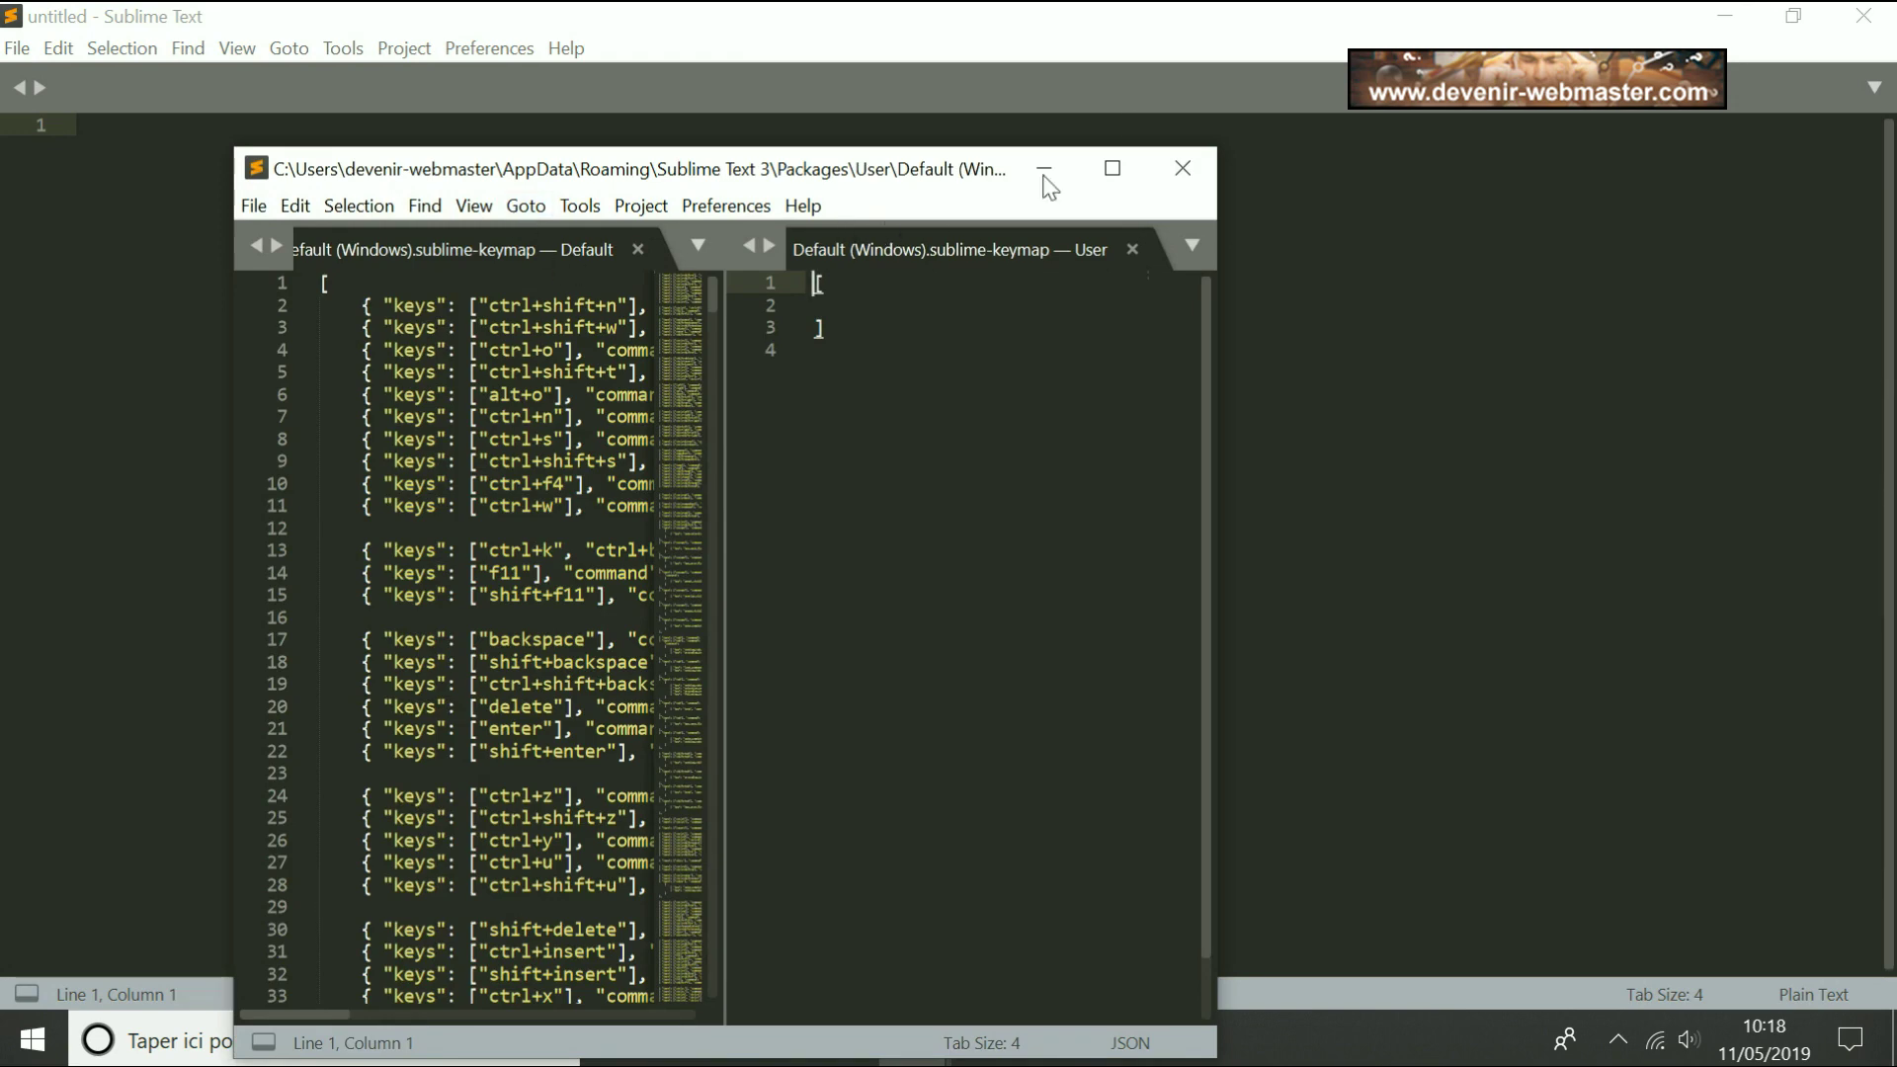
left_click(1112, 168)
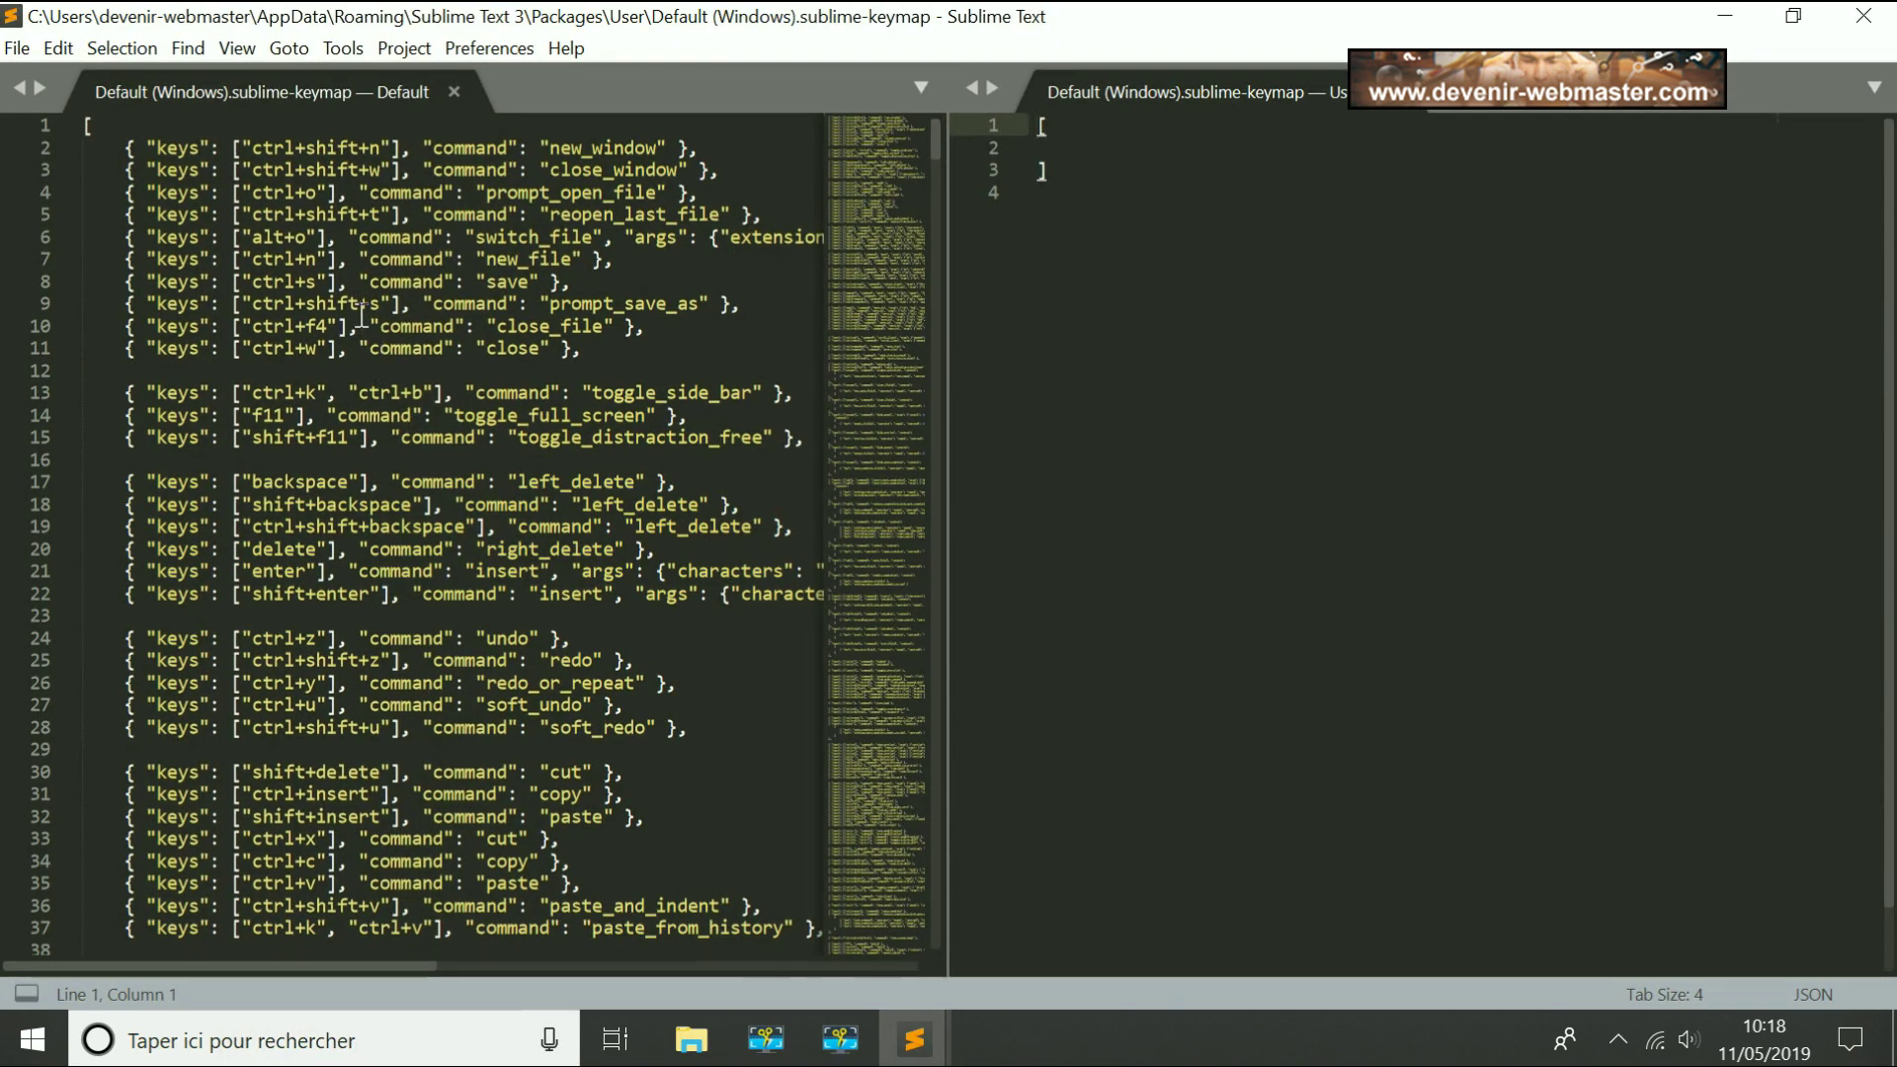
Step: Review the default key bindings and the shortcut template image squelette-raccourci.png, and return to the keymap files
scroll(362, 315, "down", 20)
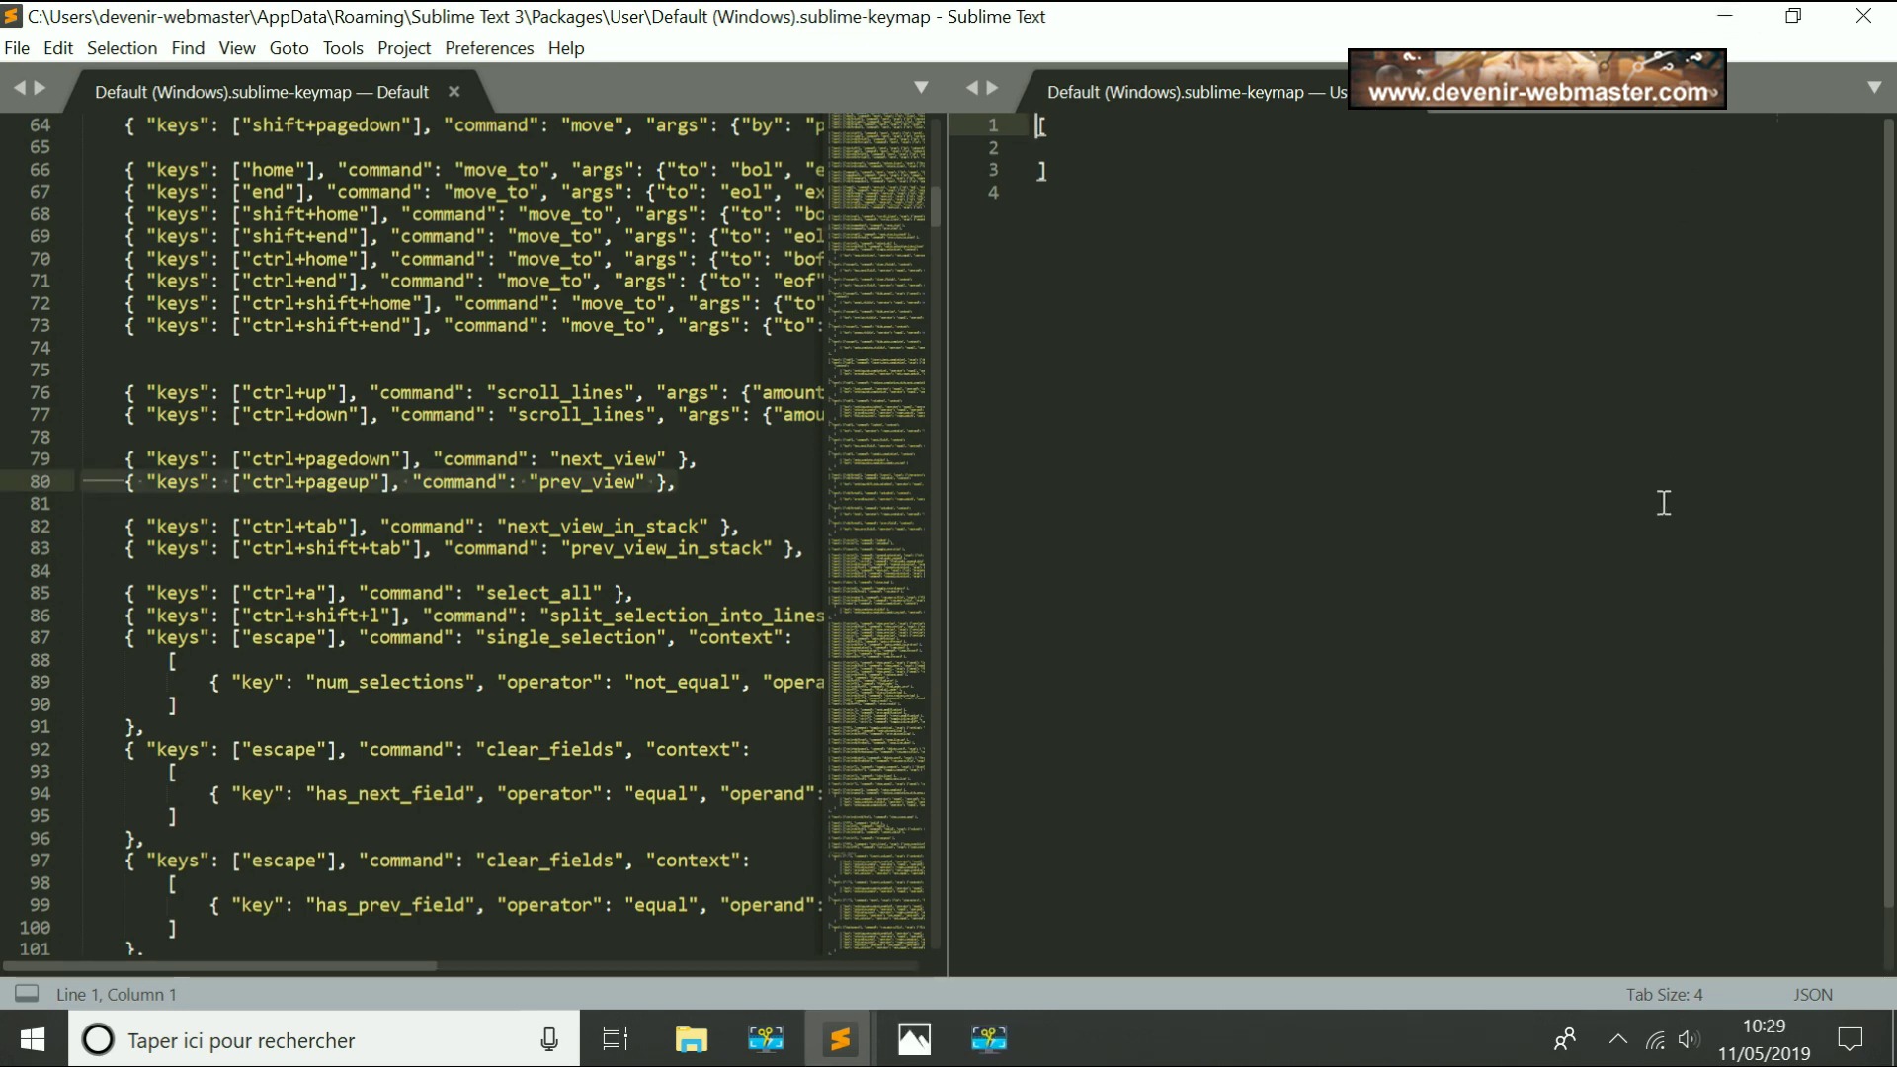
left_click(940, 1049)
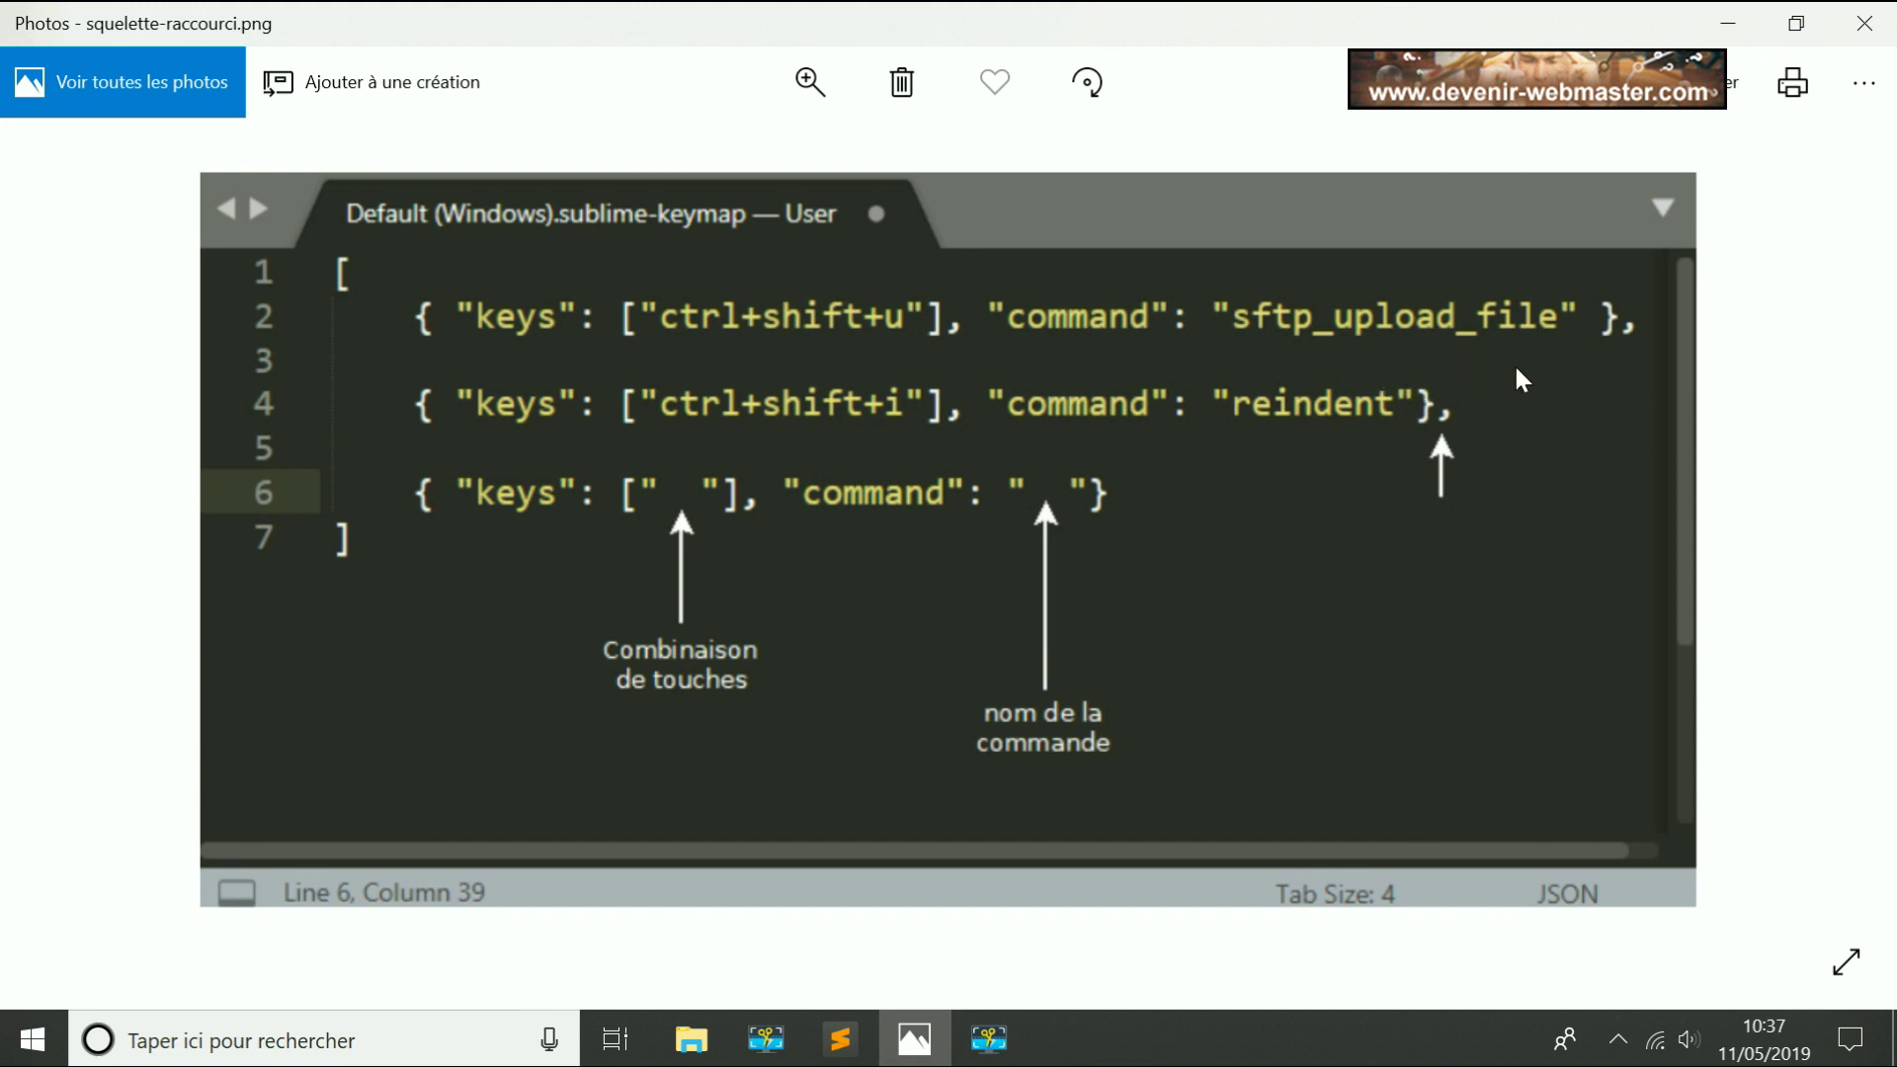
left_click(1741, 24)
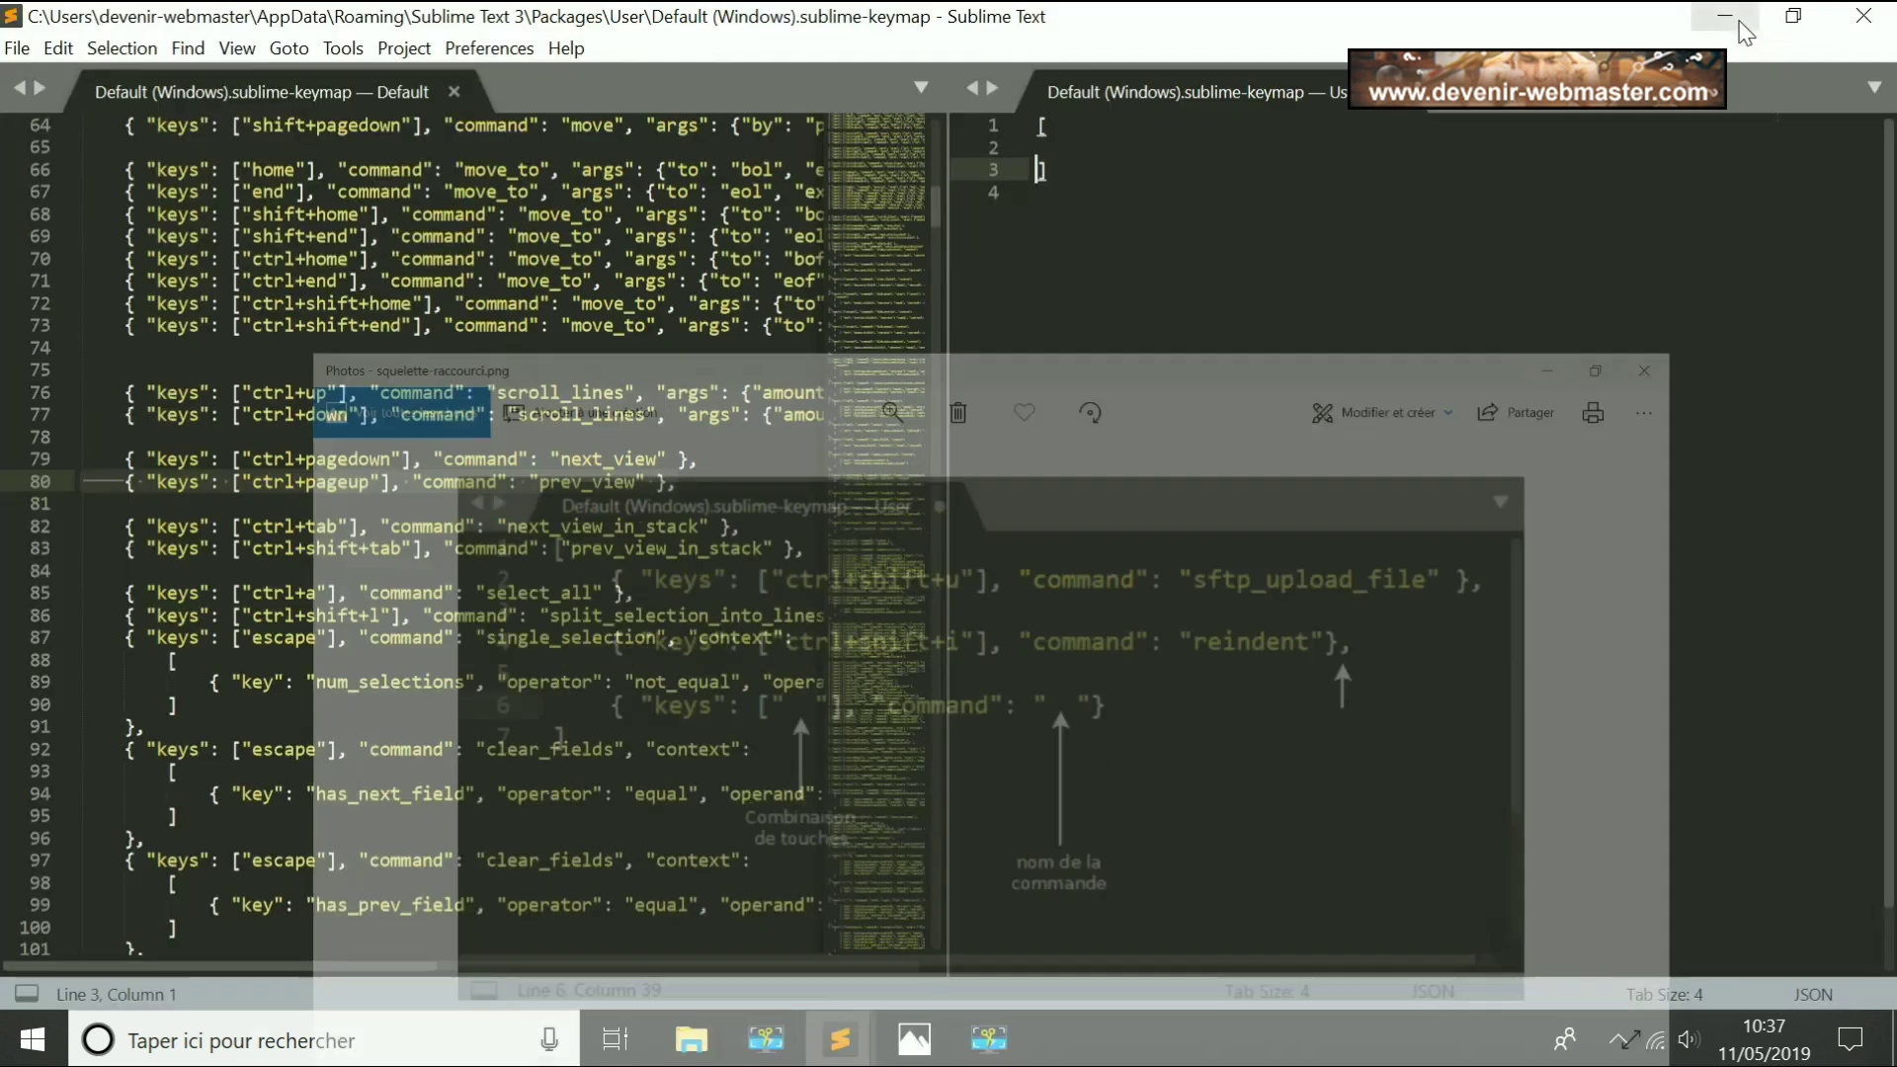
Step: Copy the "prev_view" binding from line 80 of the default keymap into line 2 of the user keymap
left_click(103, 484)
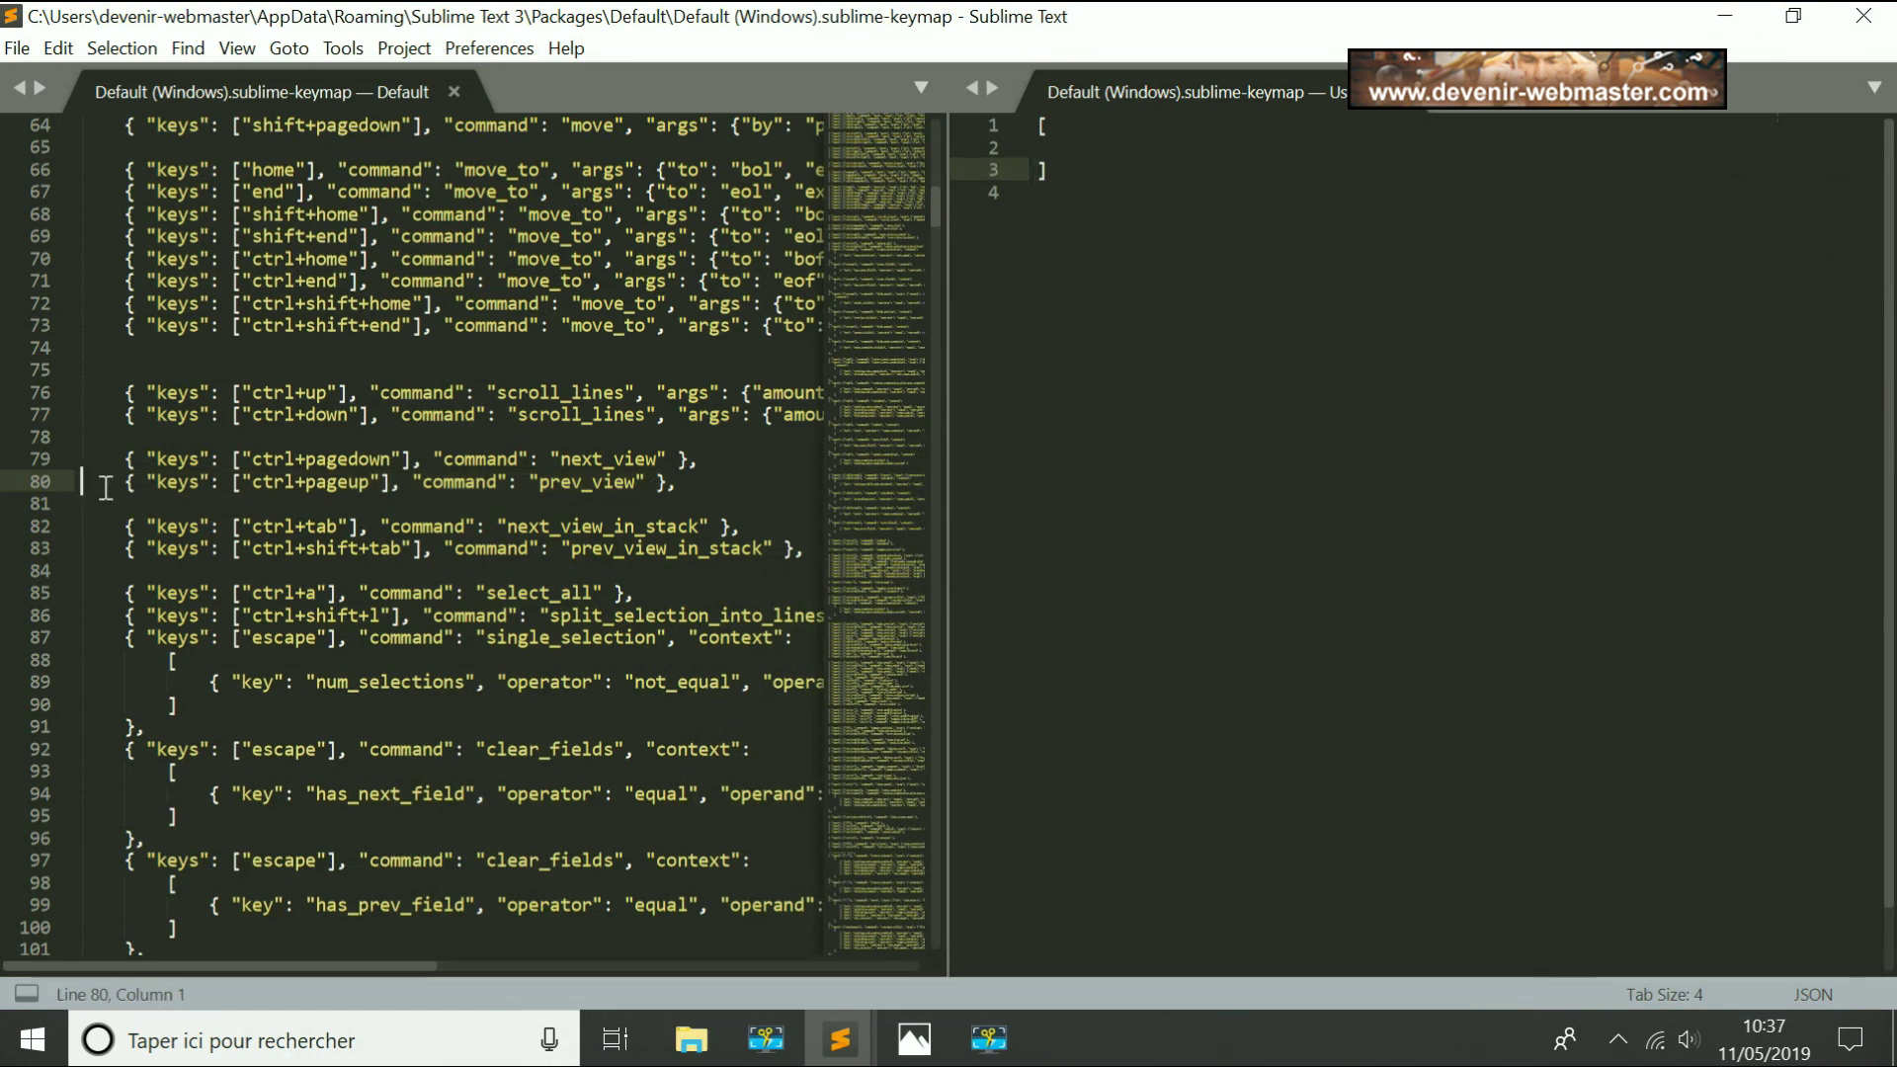
key("shift+End")
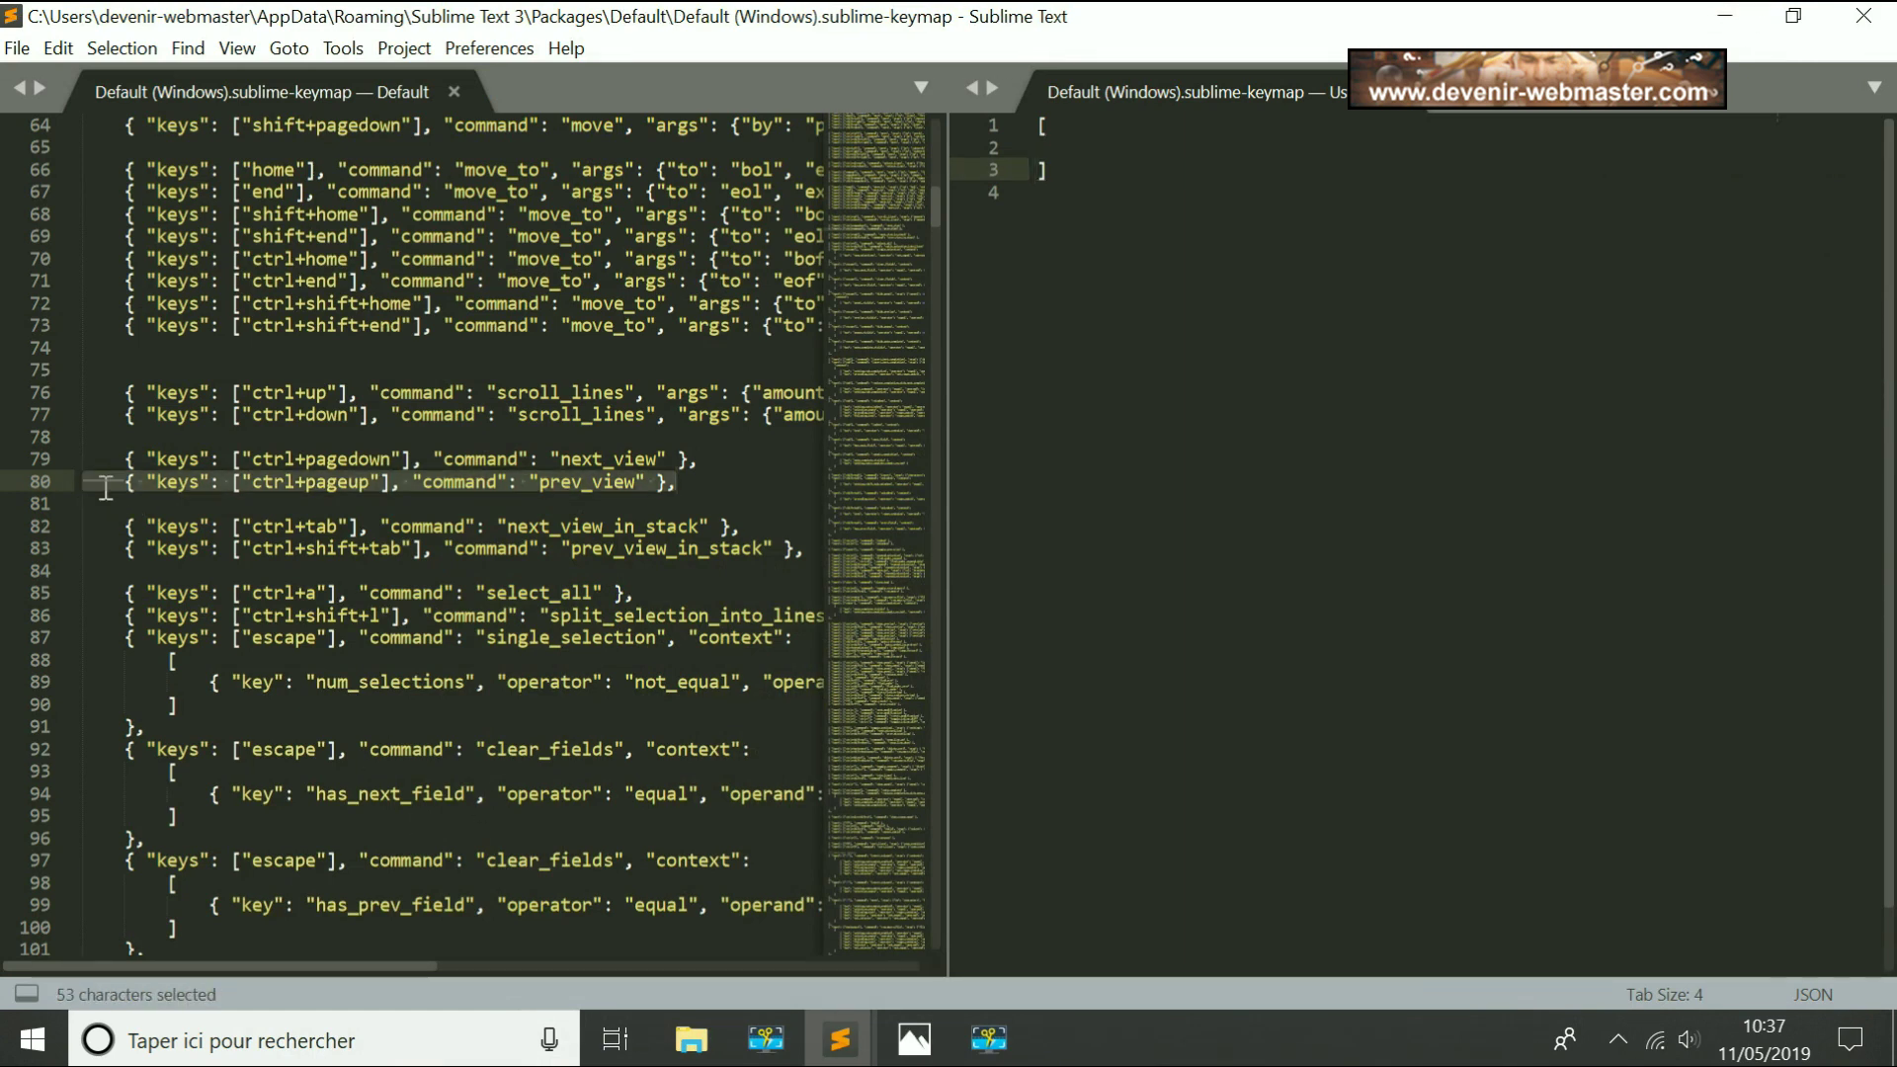
key("ctrl+c")
left_click(1034, 147)
key("ctrl+v")
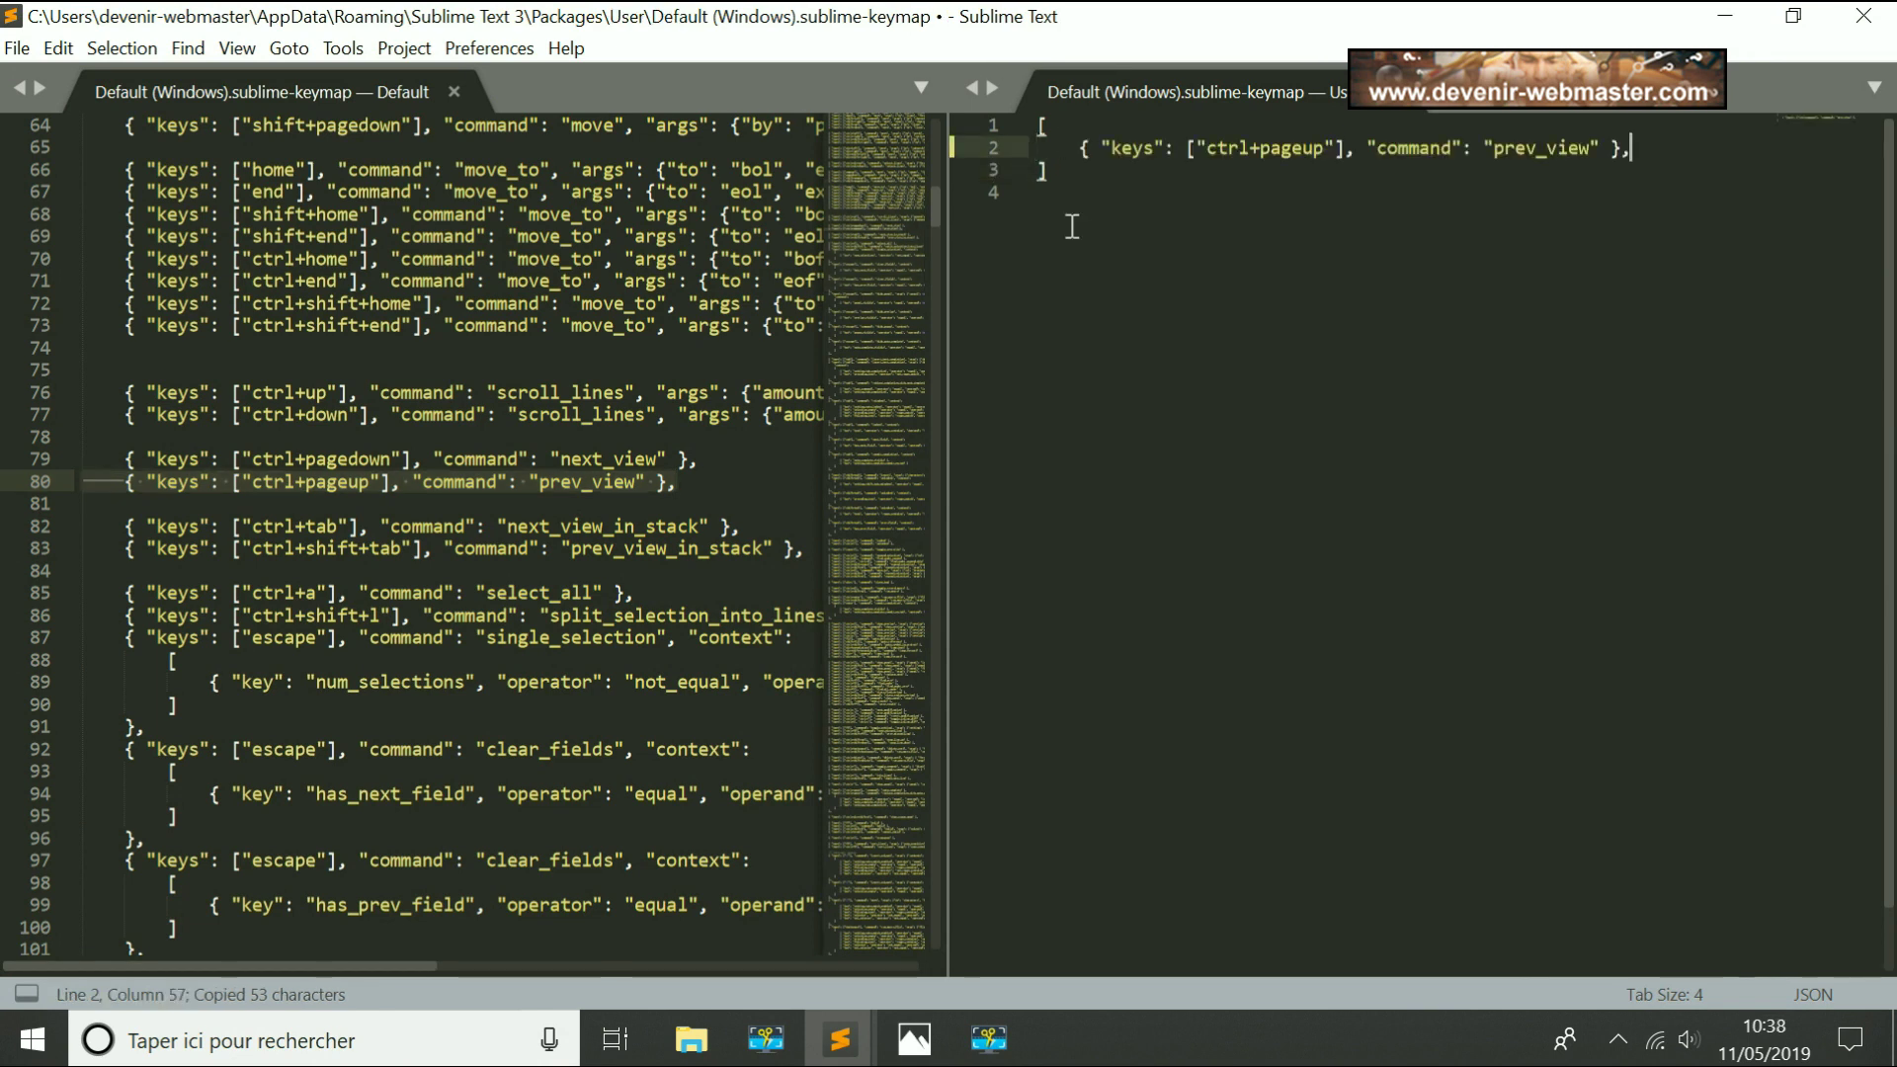
Step: Change the key combination of the pasted user binding to "ctrl+shift+i"
left_click(1317, 148)
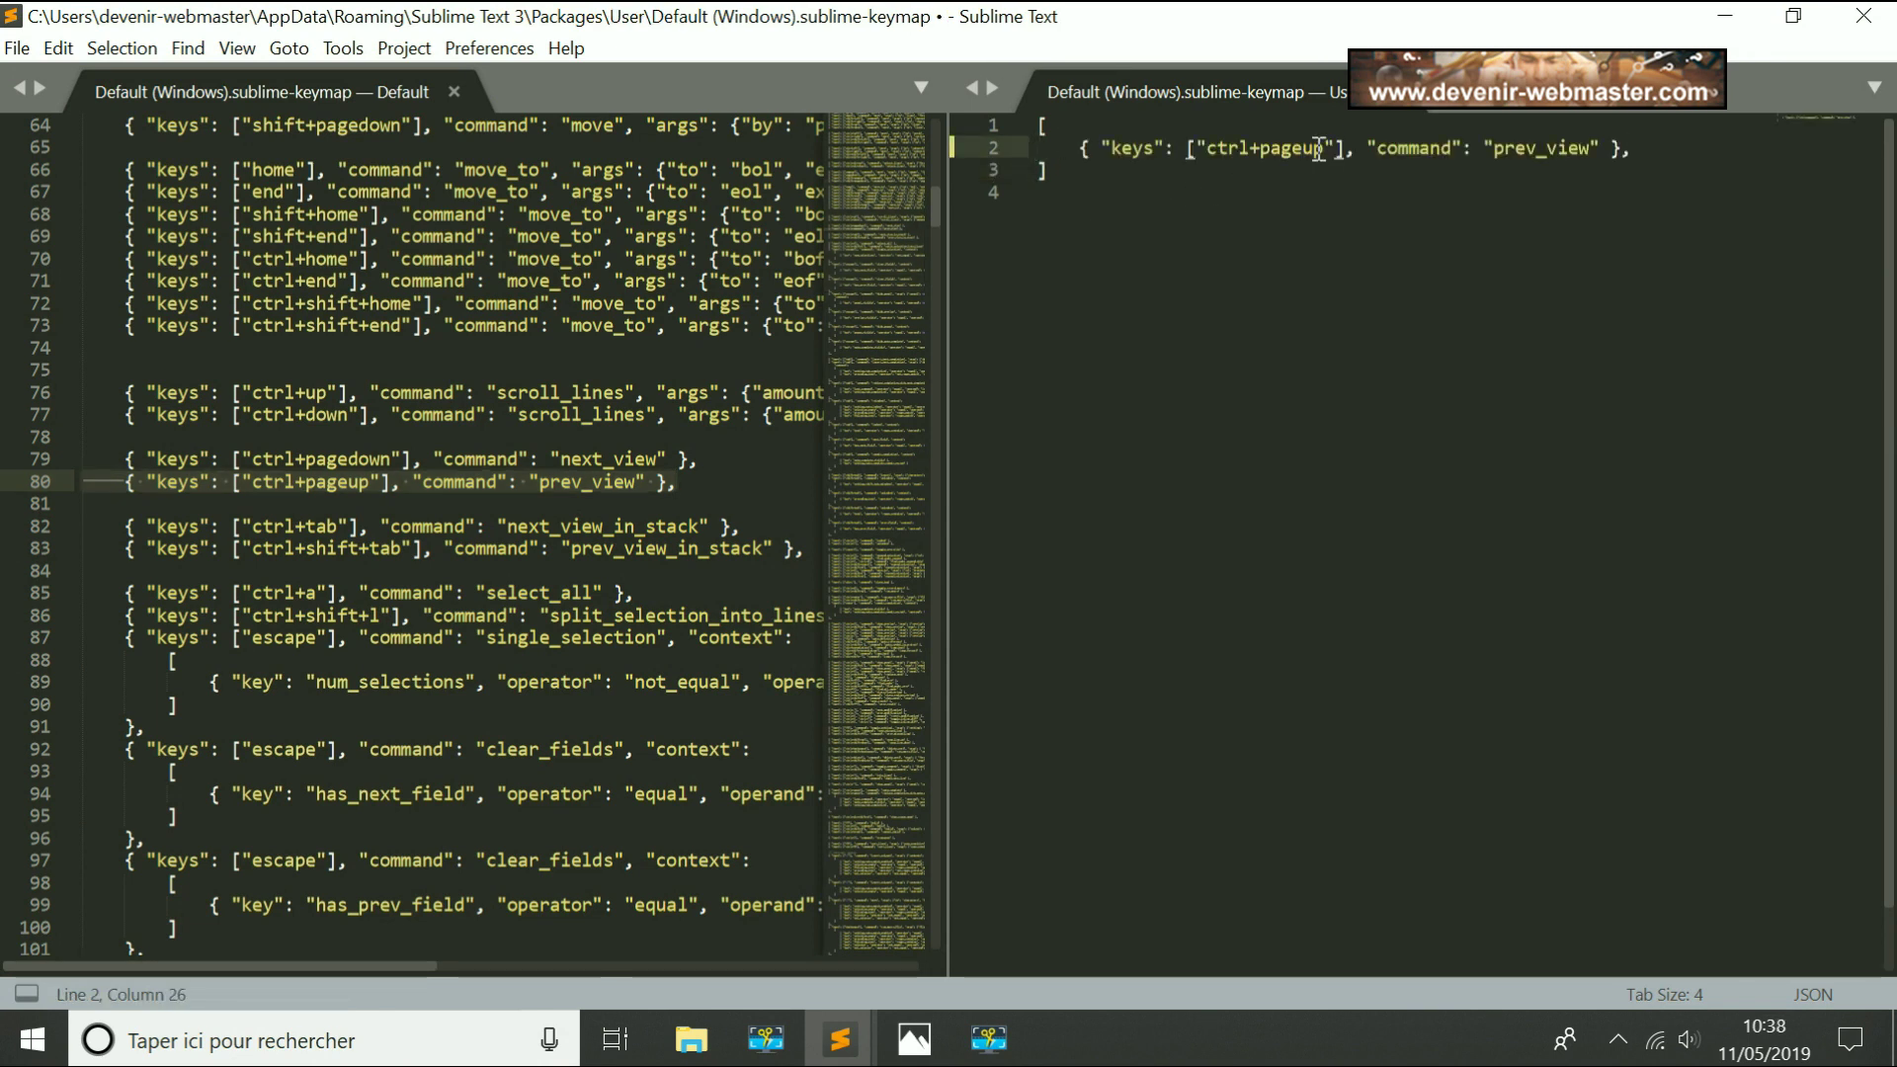
key("BackSpace")
key("BackSpace")
key("BackSpace")
key("BackSpace")
key("Delete")
key("Delete")
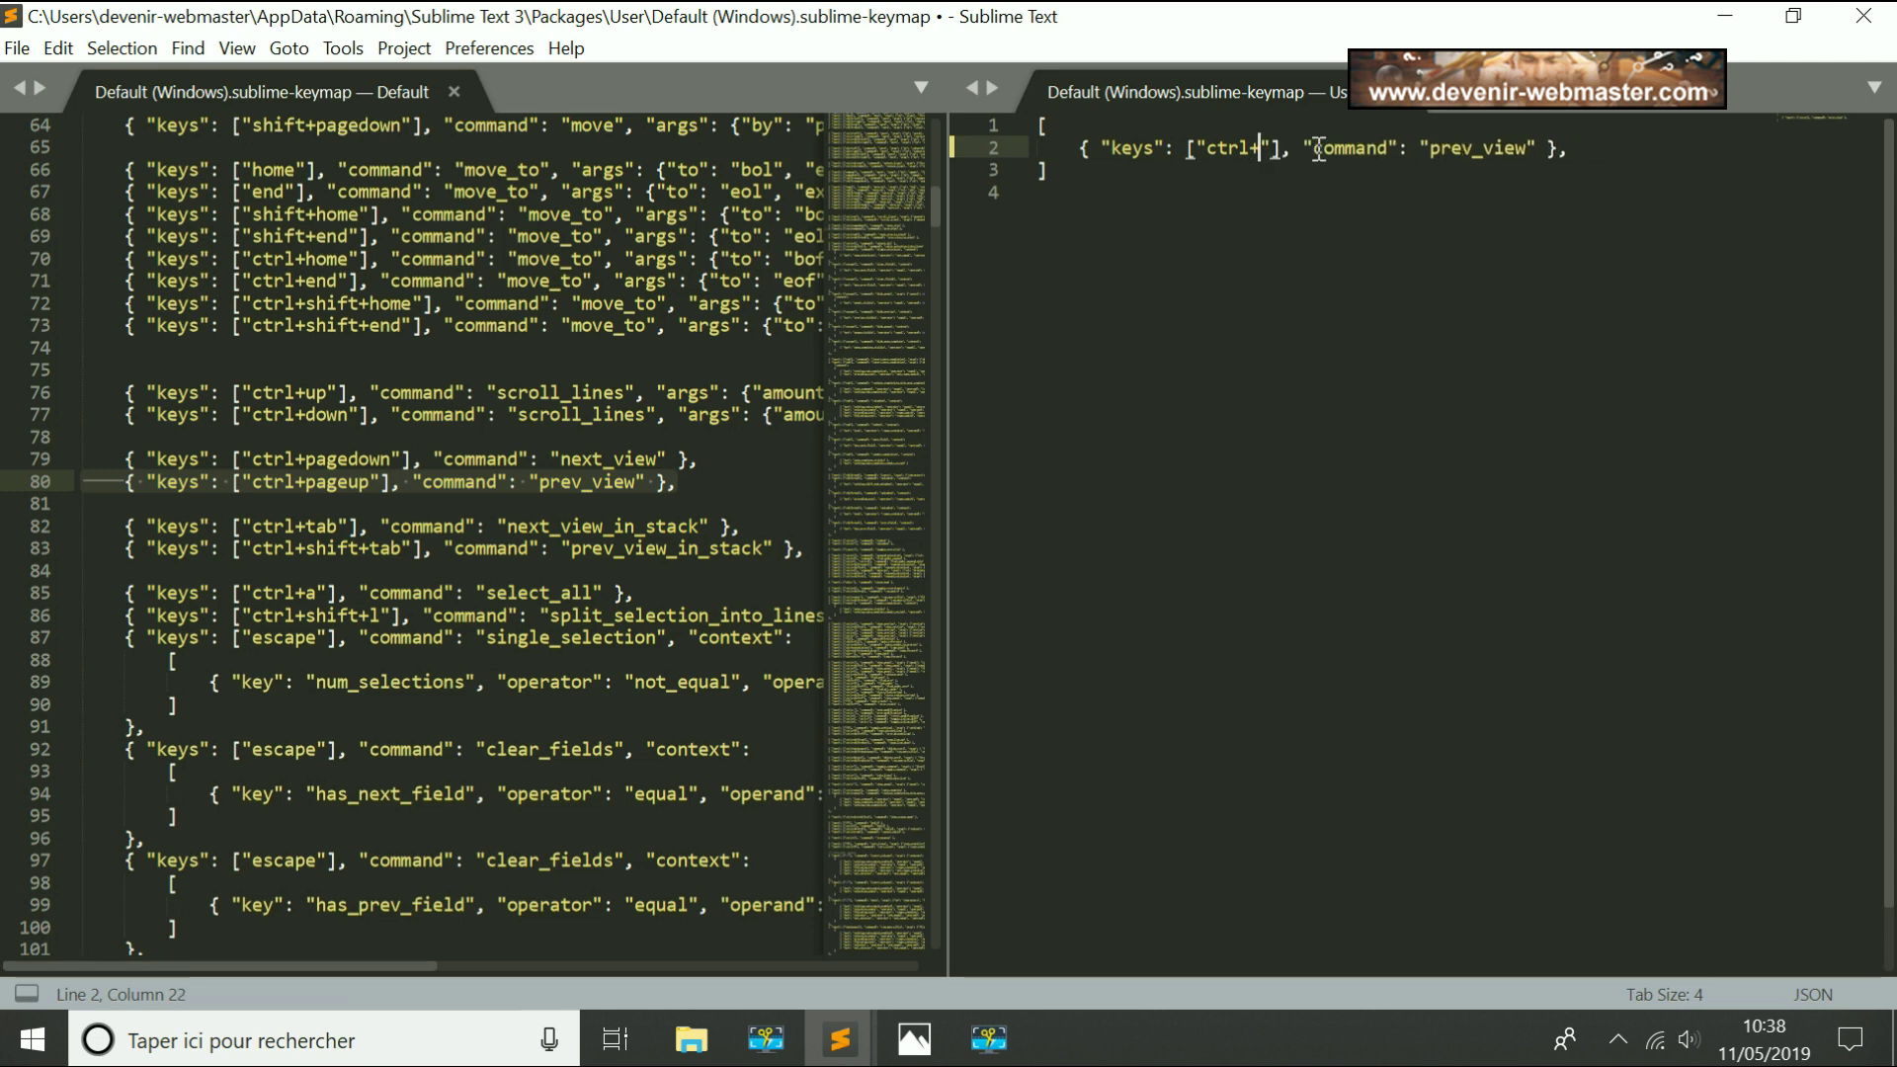
type("s")
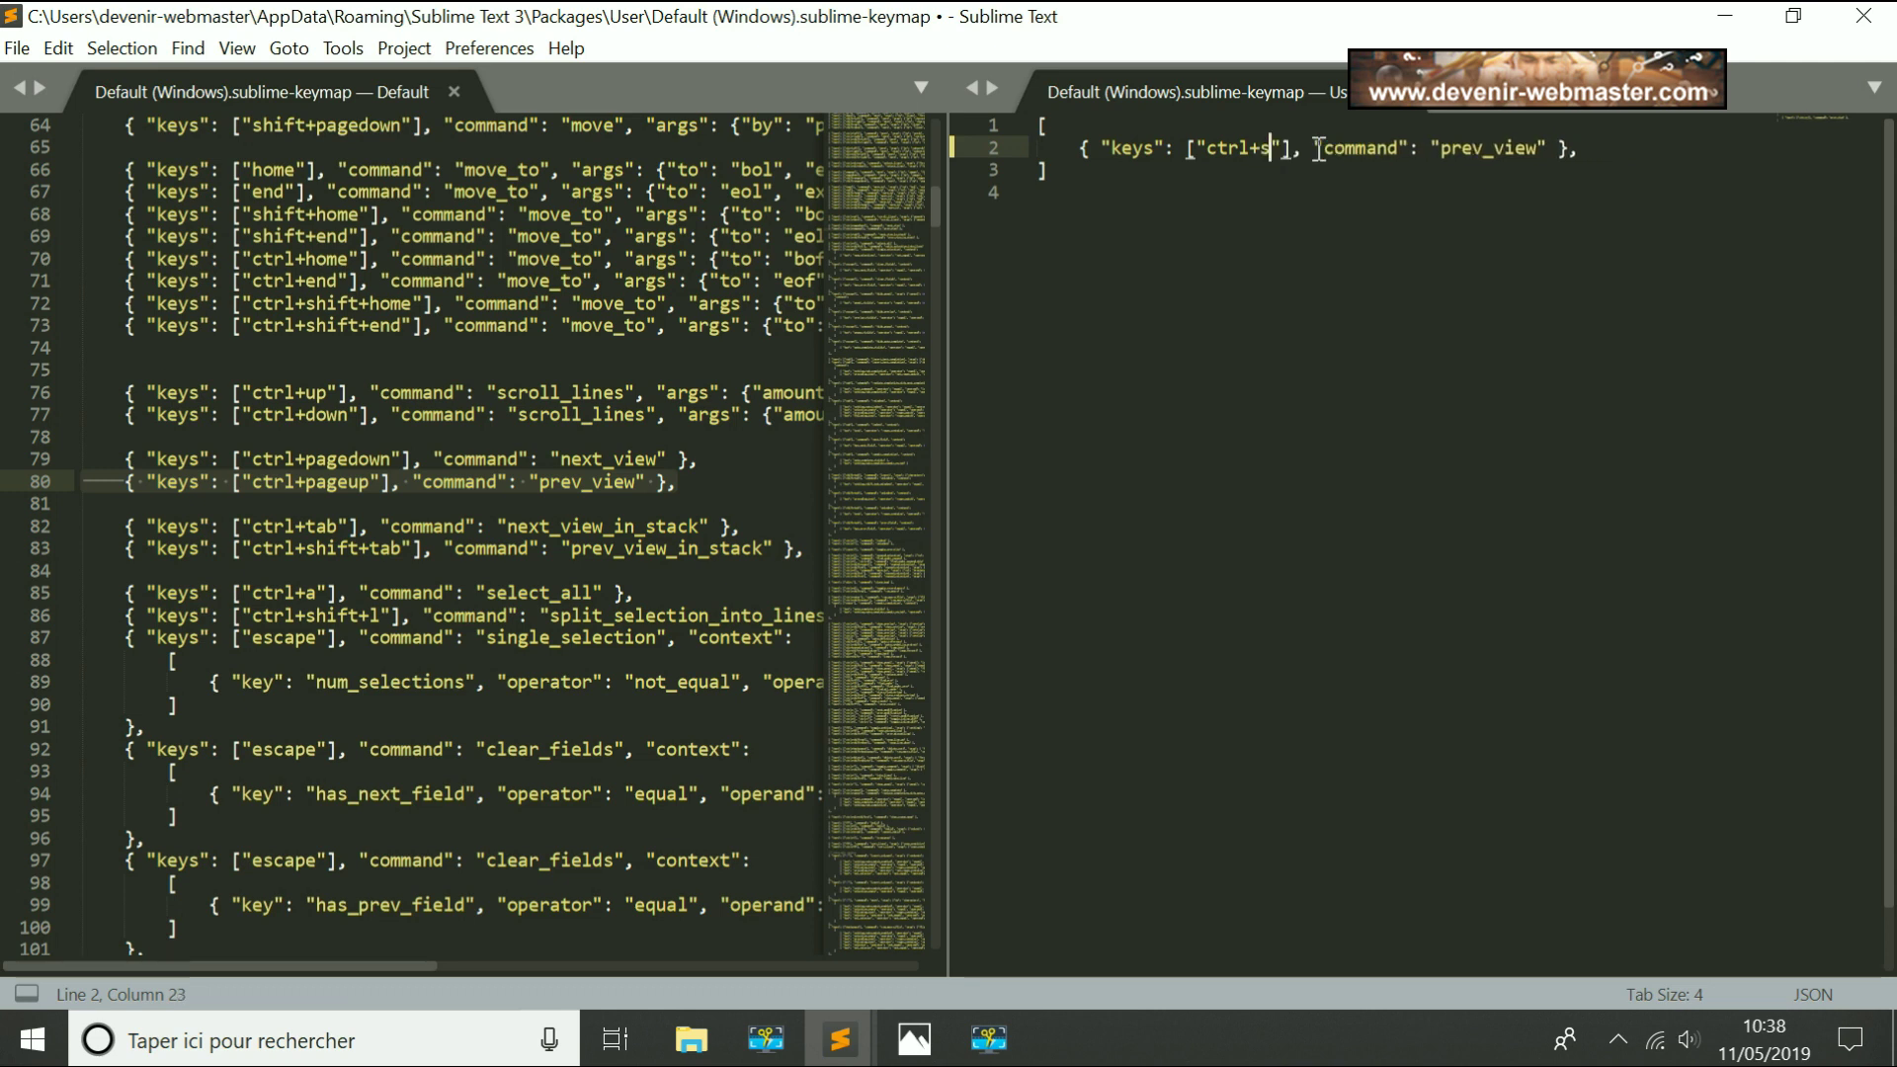
type("hift")
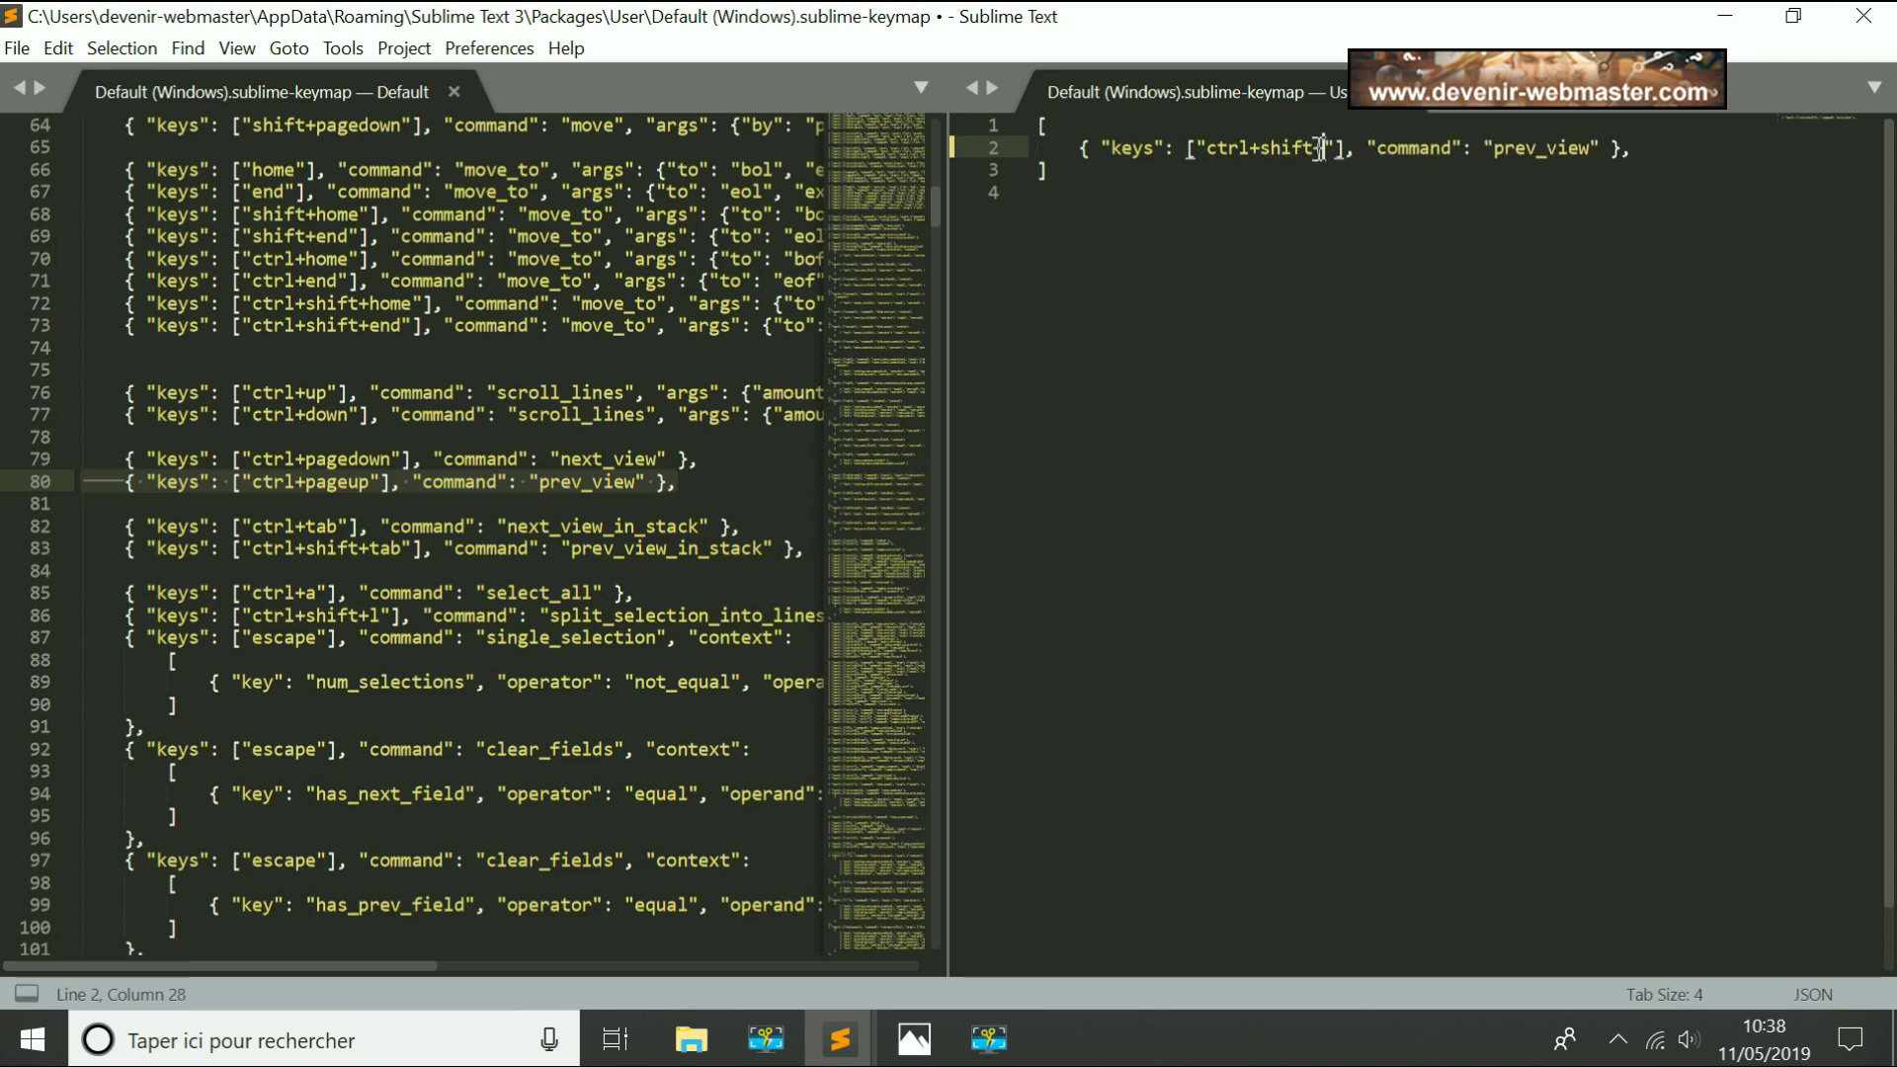
type("+i")
Step: Set the user binding's command to "reindent" and save the user keymap file
key("Right")
key("Right")
key("Right")
key("Right")
key("Right")
key("Right")
key("Right")
key("Right")
key("Right")
key("Right")
key("Right")
key("Right")
key("Right")
key("Right")
key("Right")
key("Right")
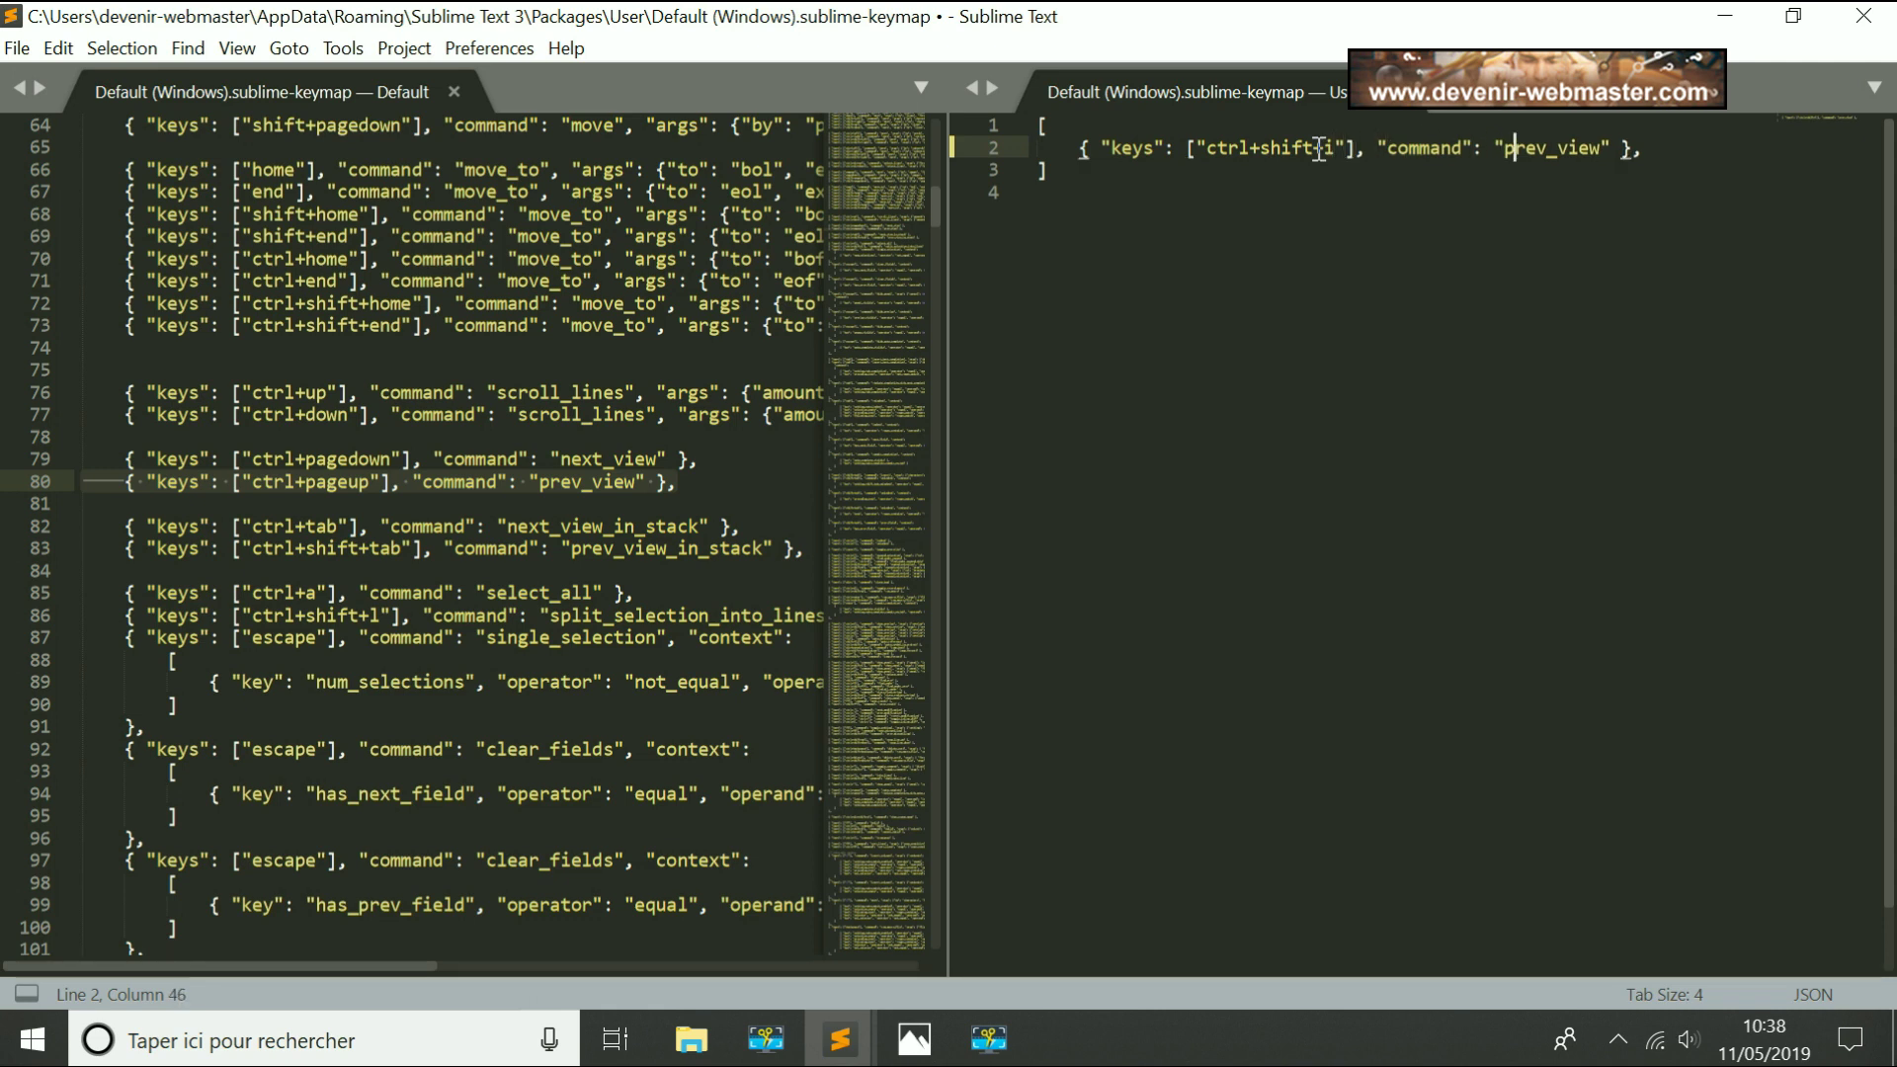
key("Right")
key("Right")
key("Right")
key("Right")
key("Right")
key("Right")
key("Right")
key("Right")
key("BackSpace")
key("BackSpace")
key("BackSpace")
key("BackSpace")
key("BackSpace")
key("BackSpace")
key("BackSpace")
key("BackSpace")
key("BackSpace")
type("reindent")
key("ctrl+s")
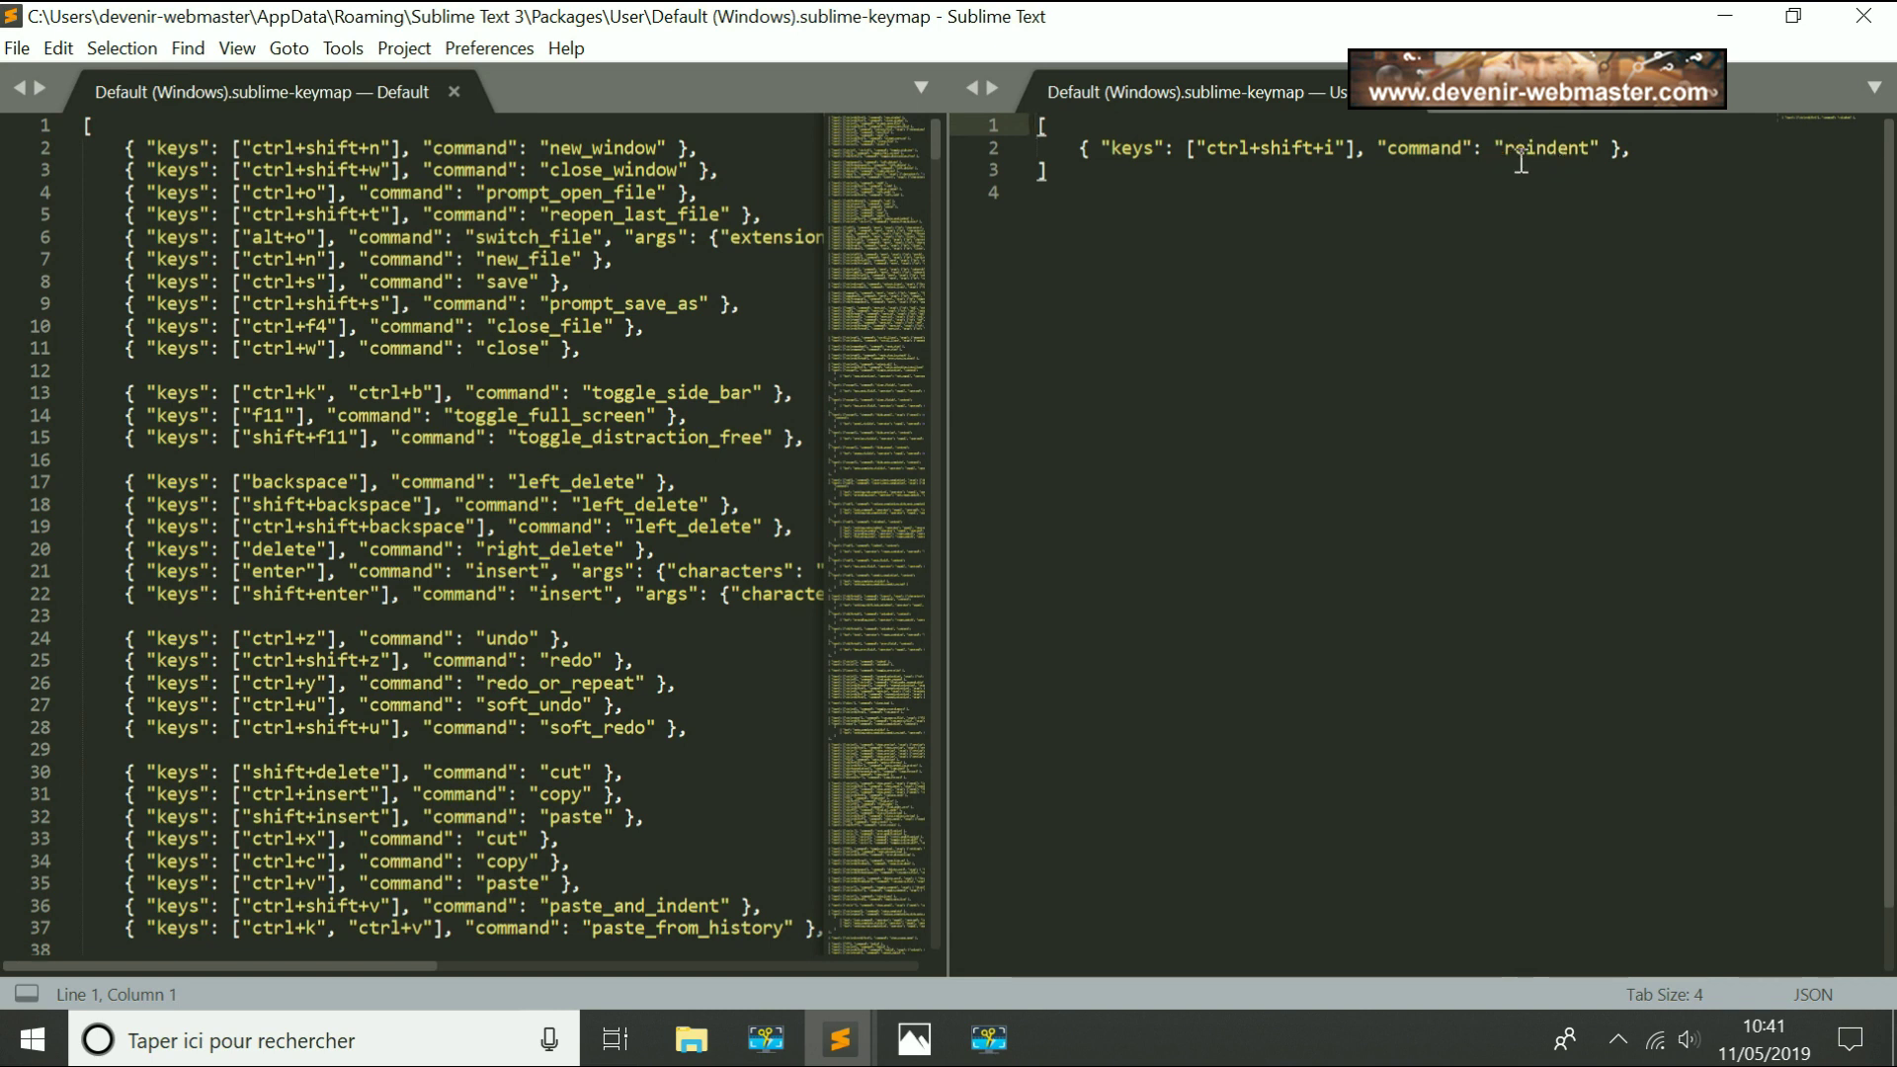
Step: Minimize the keymap window and look up the Reindent entry among the line-editing commands of the untitled document
left_click(1725, 15)
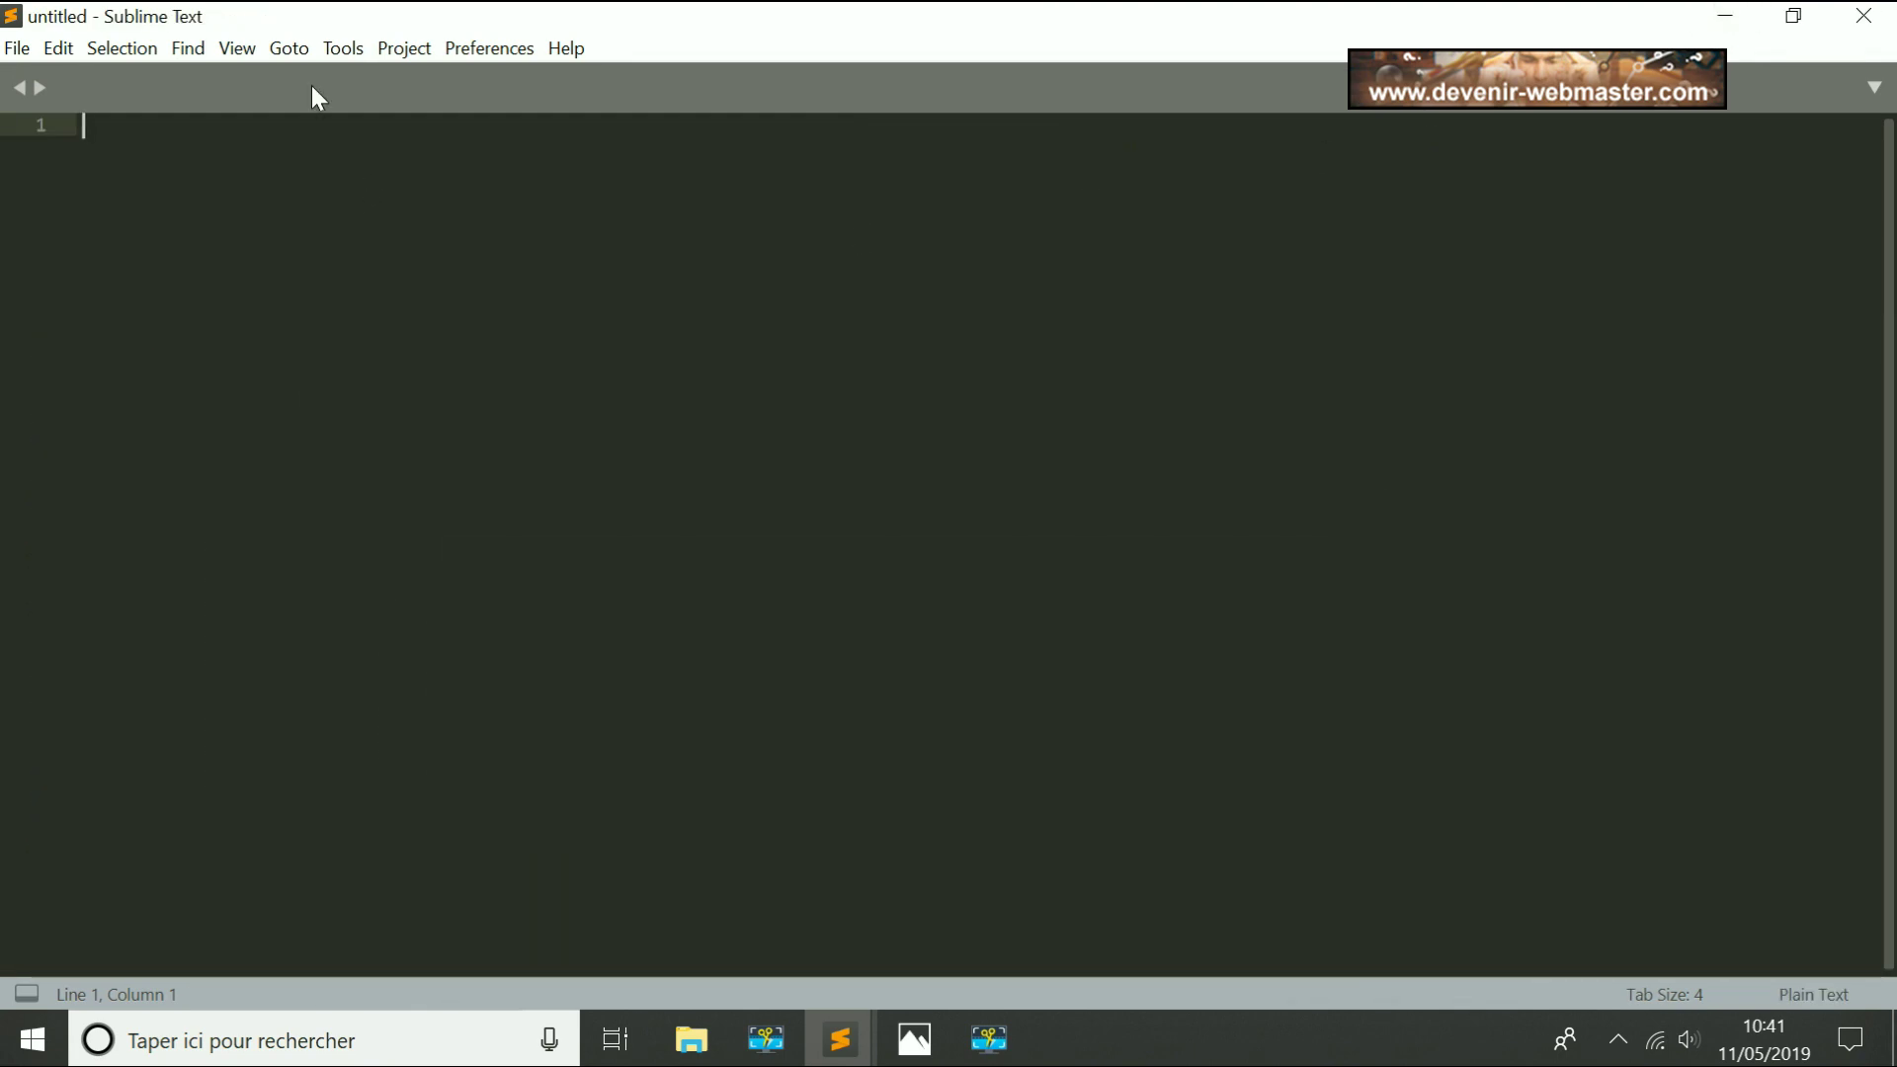
left_click(61, 55)
mouse_move(148, 340)
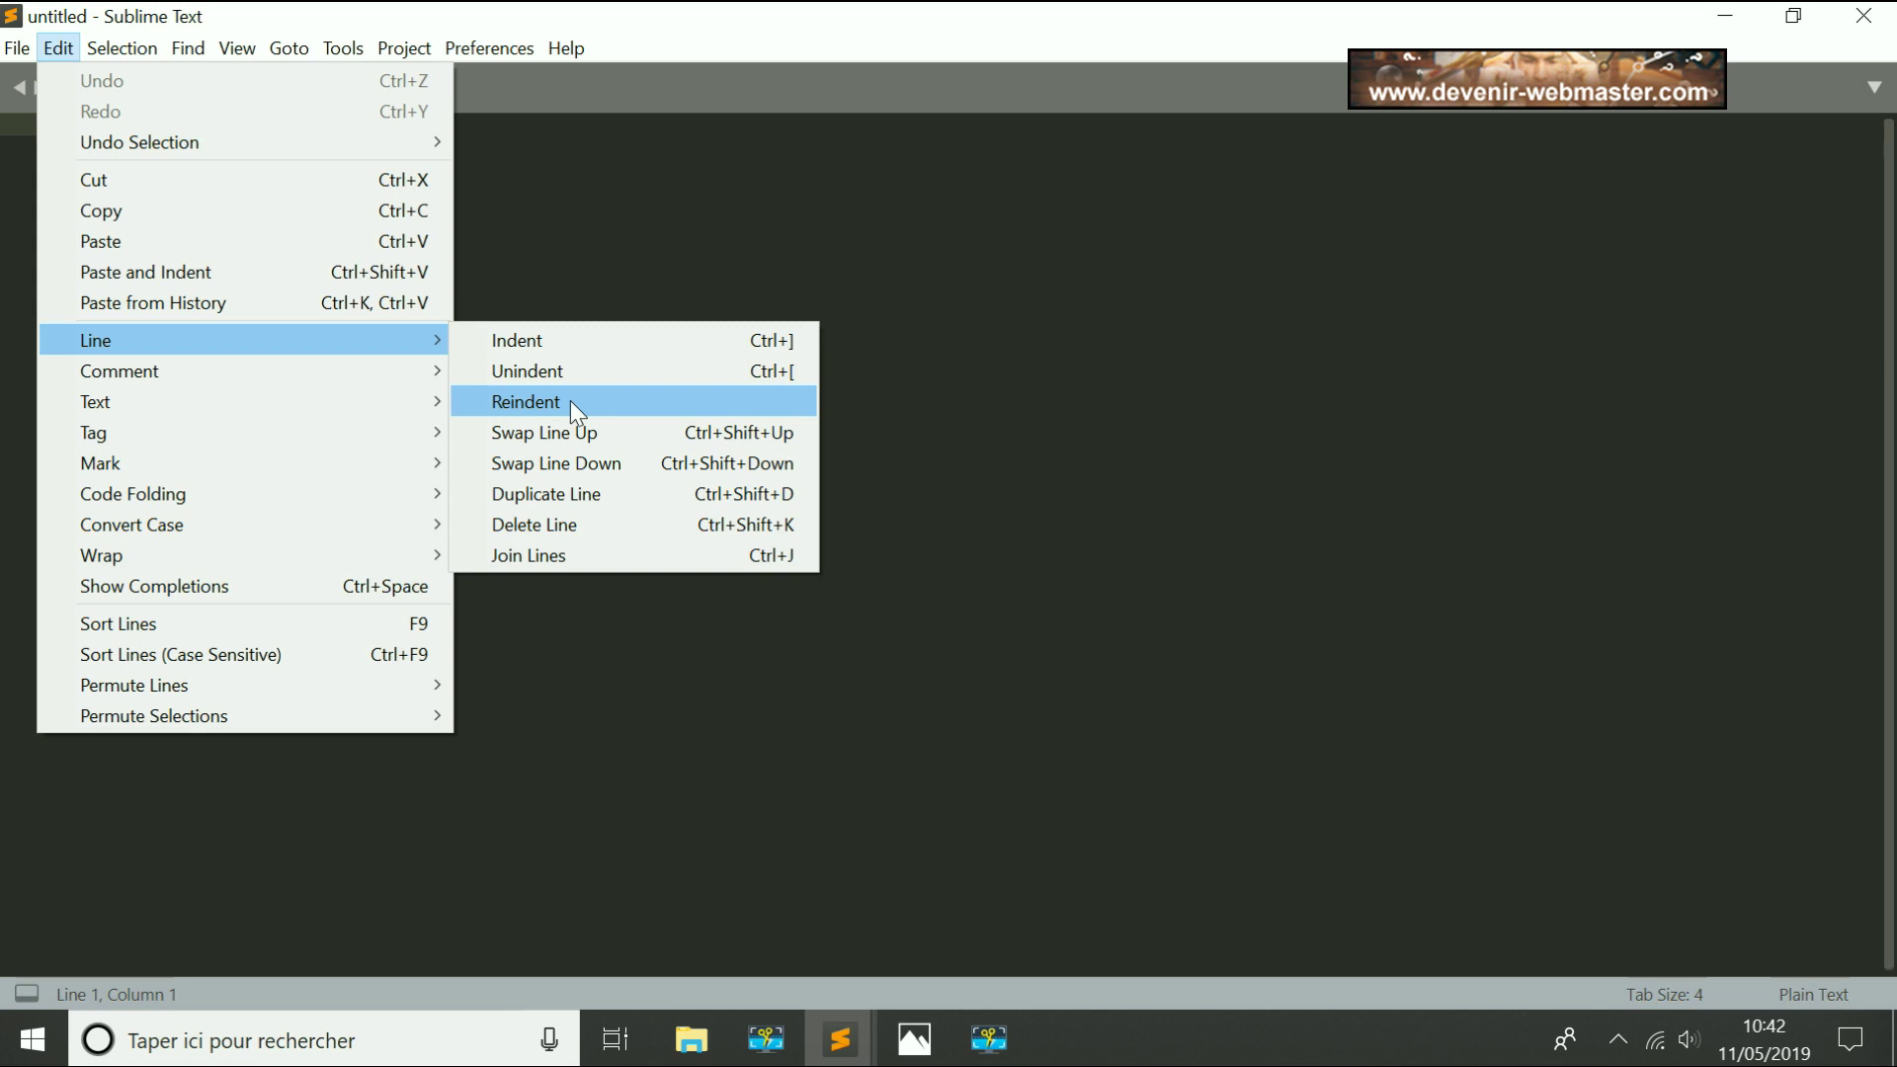
left_click(1198, 458)
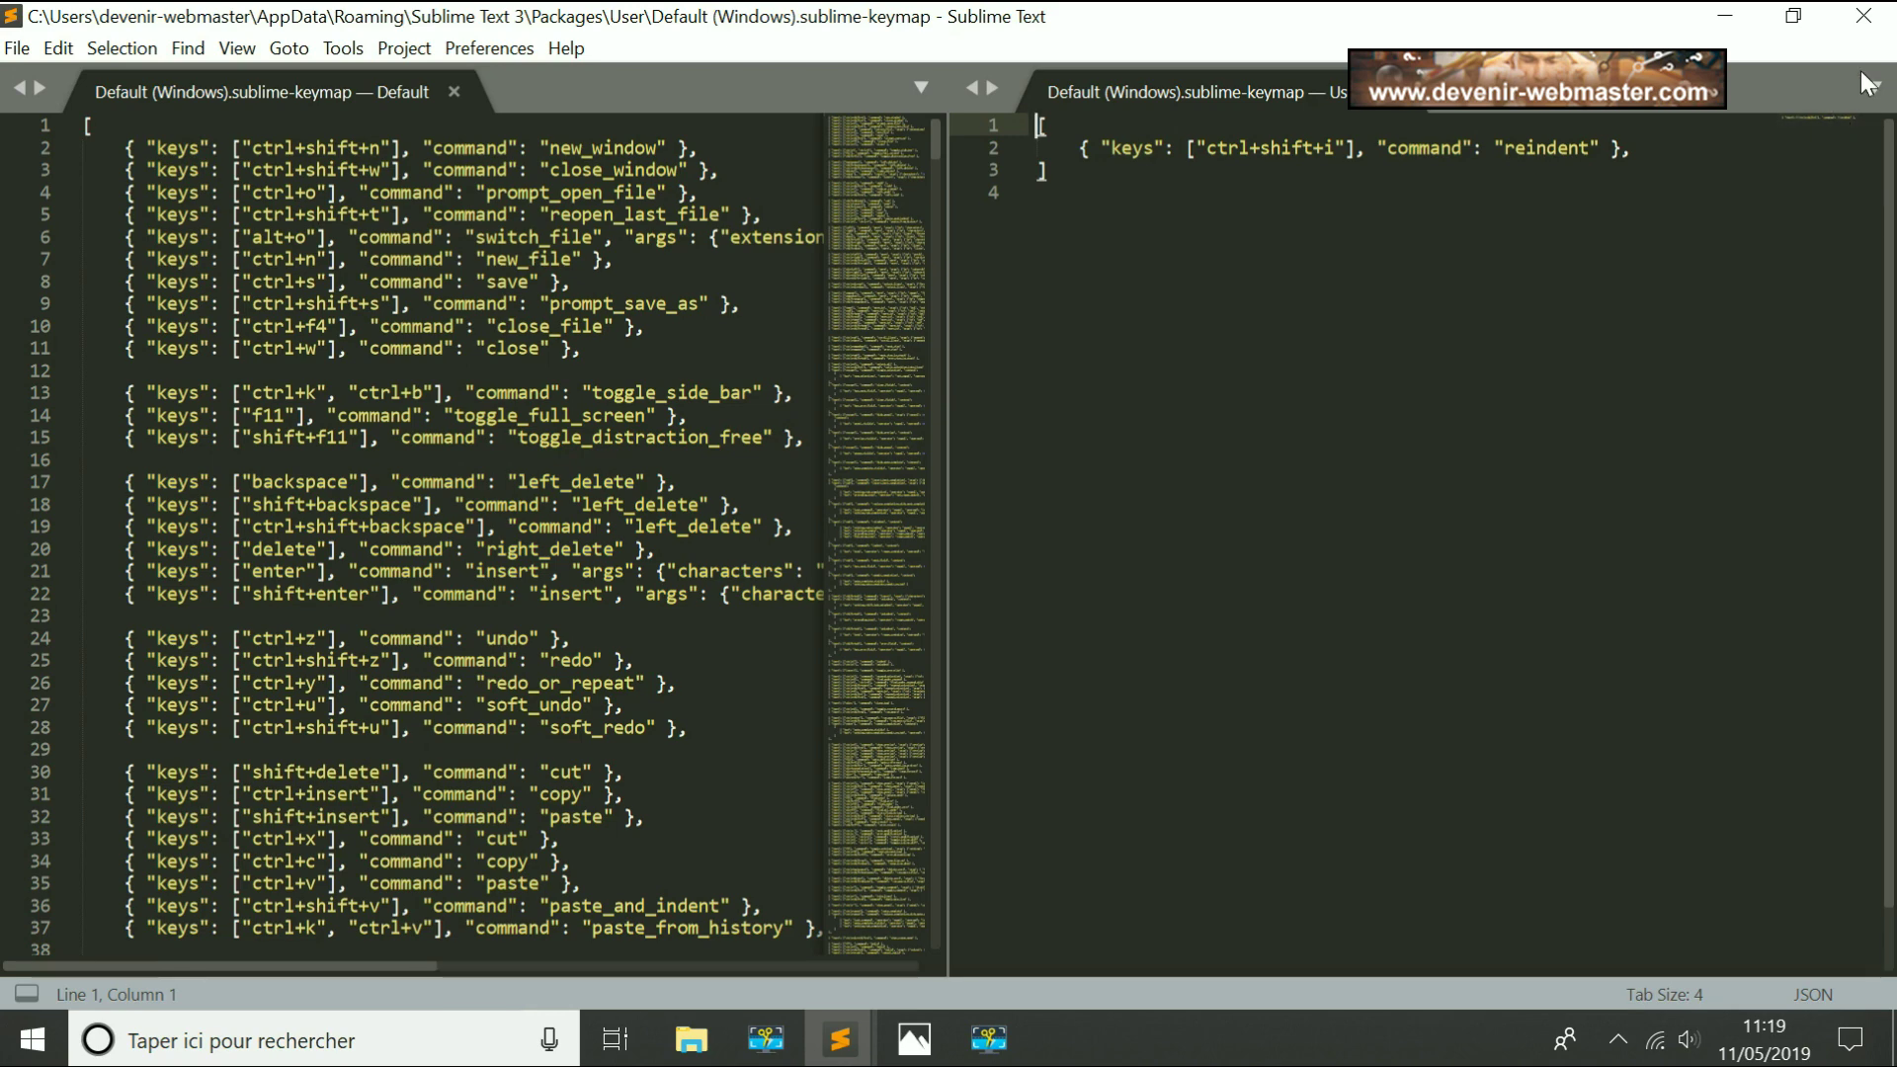
Step: Close the keymap window and enable command logging in the console with sublime.log_commands(True)
left_click(1854, 24)
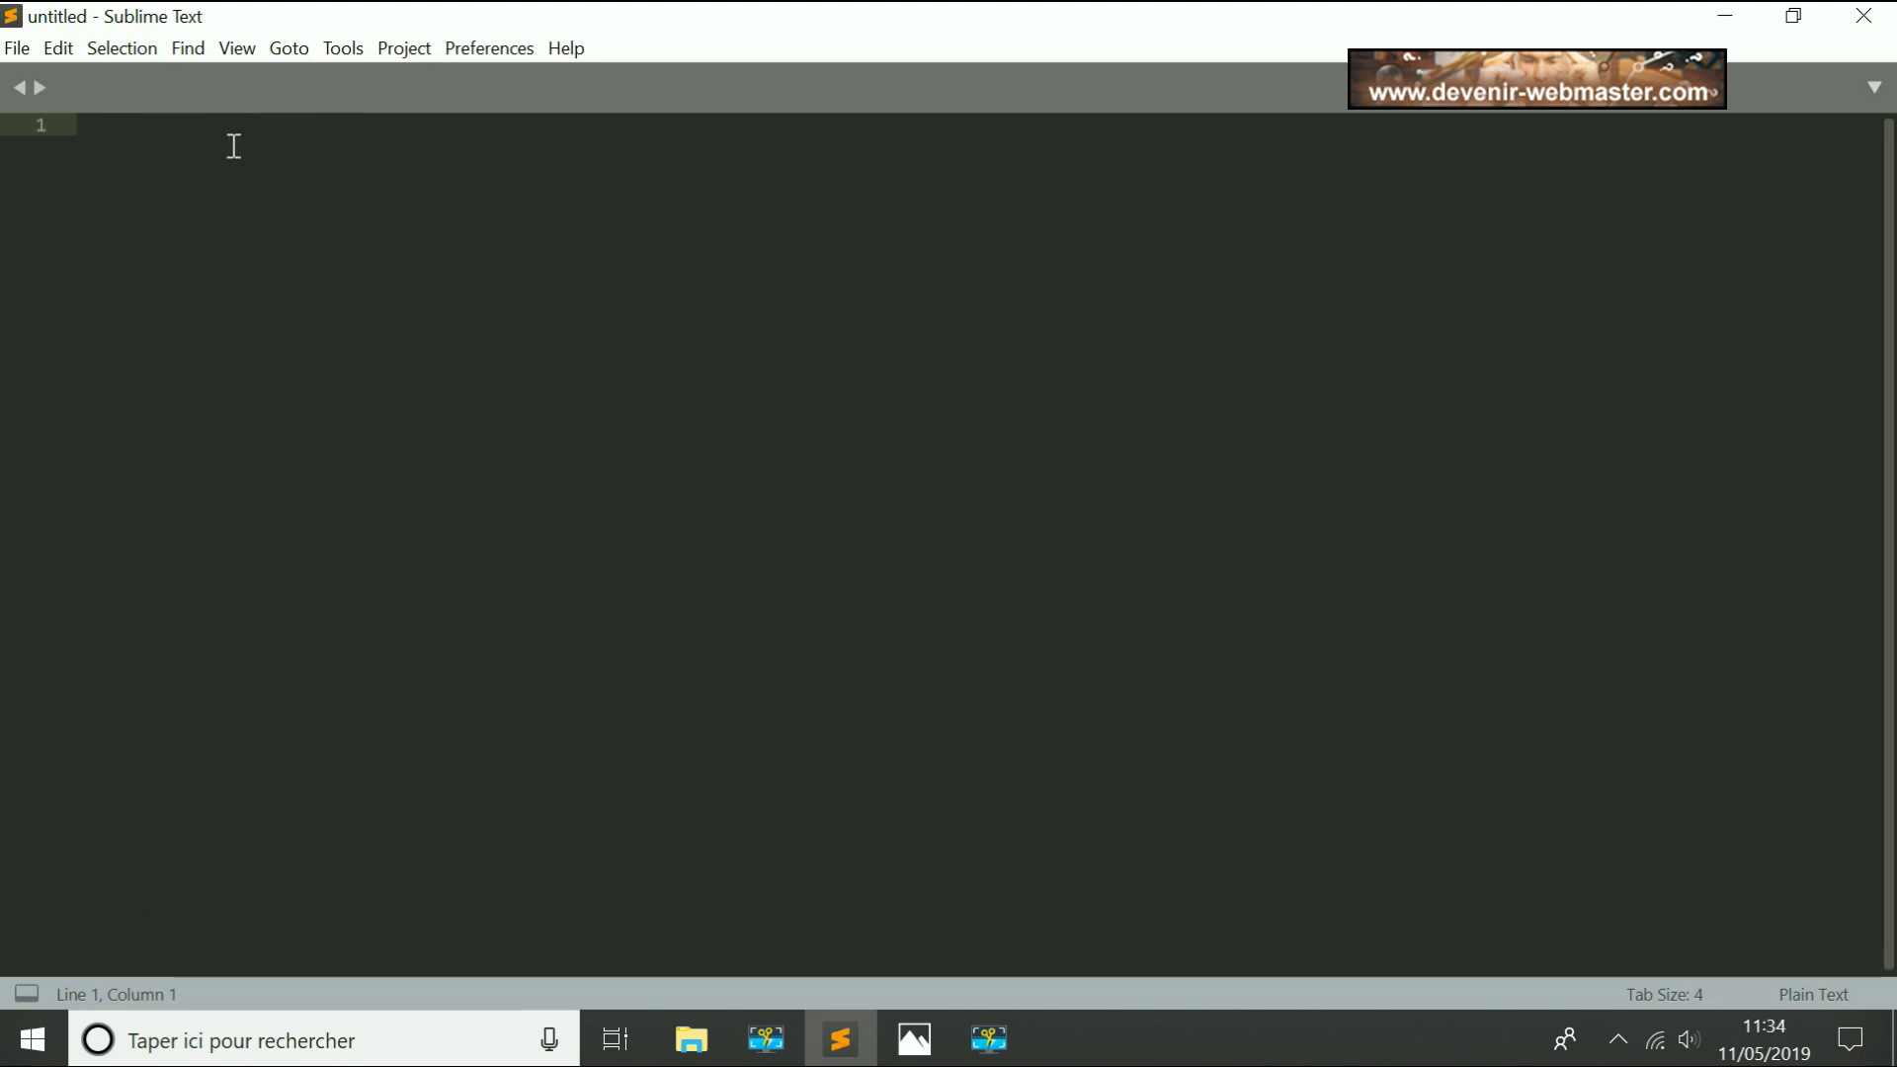
left_click(237, 49)
left_click(259, 235)
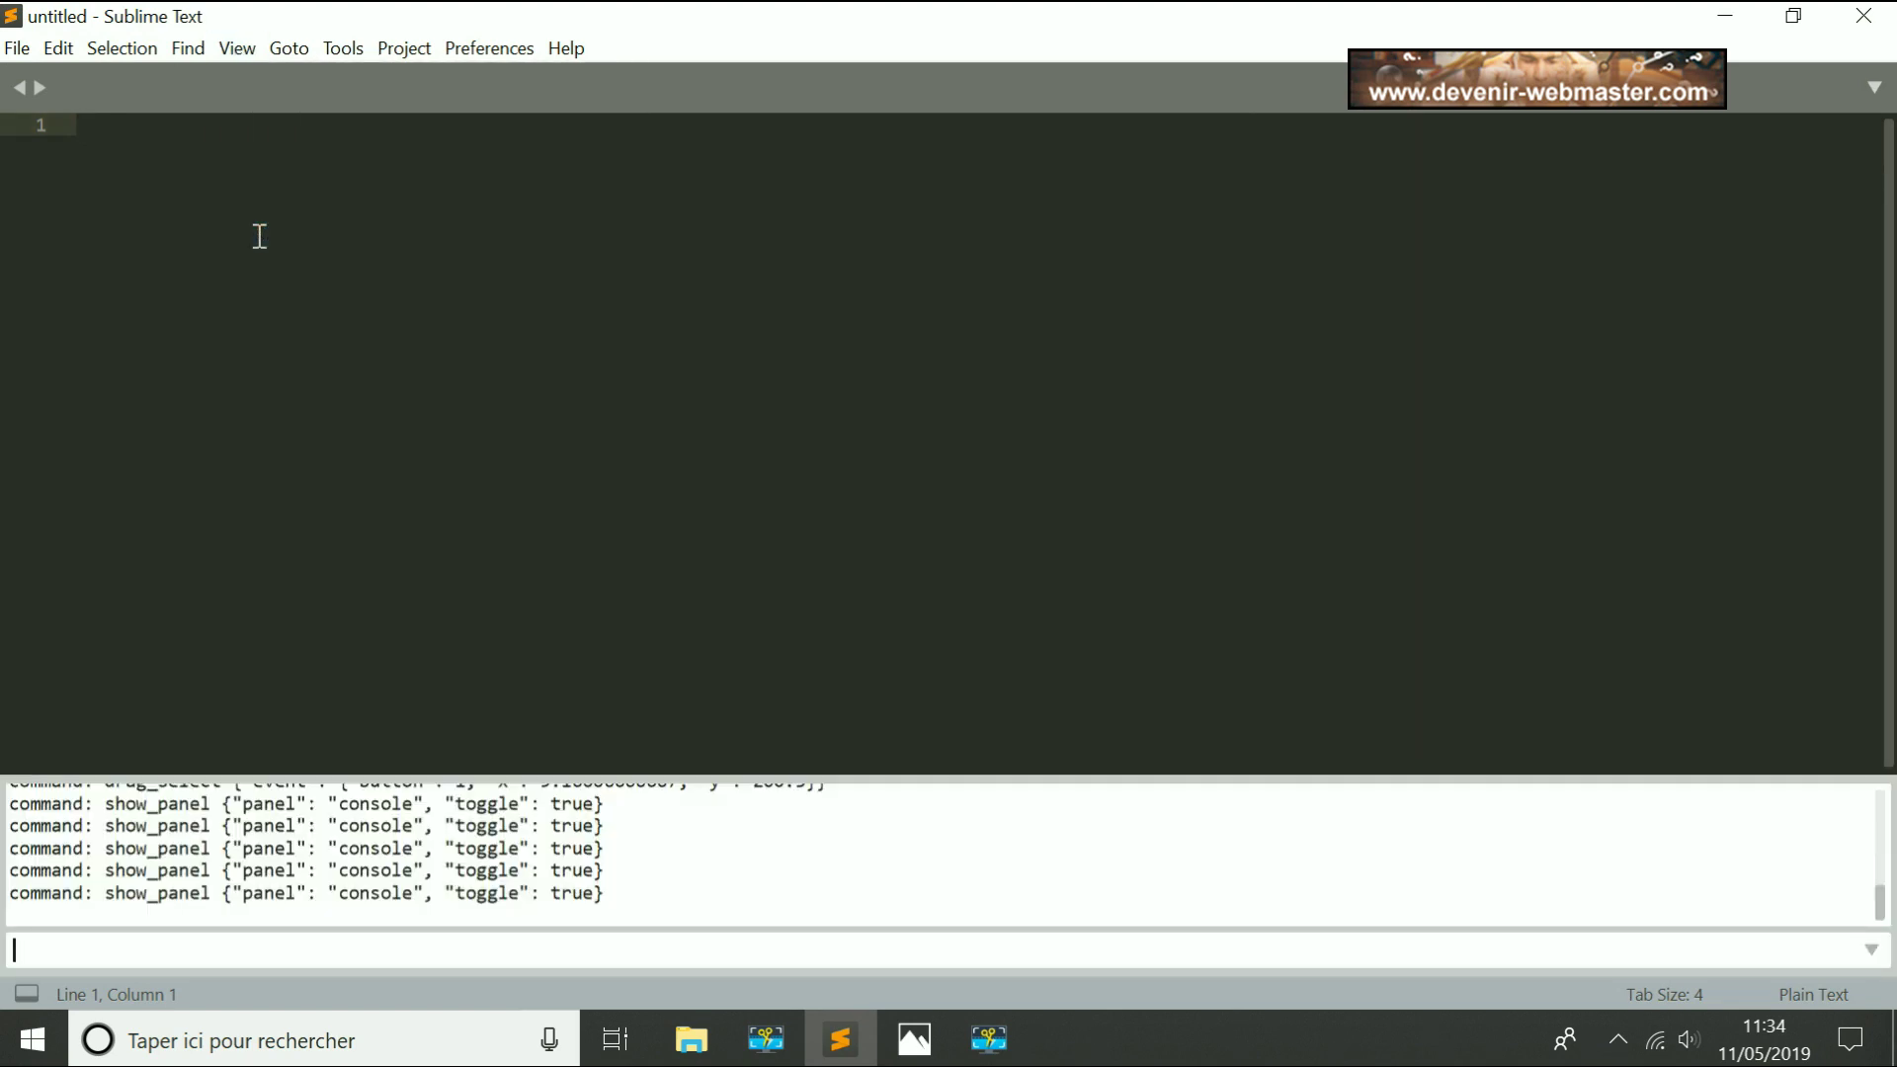
type("sublime.log_commands")
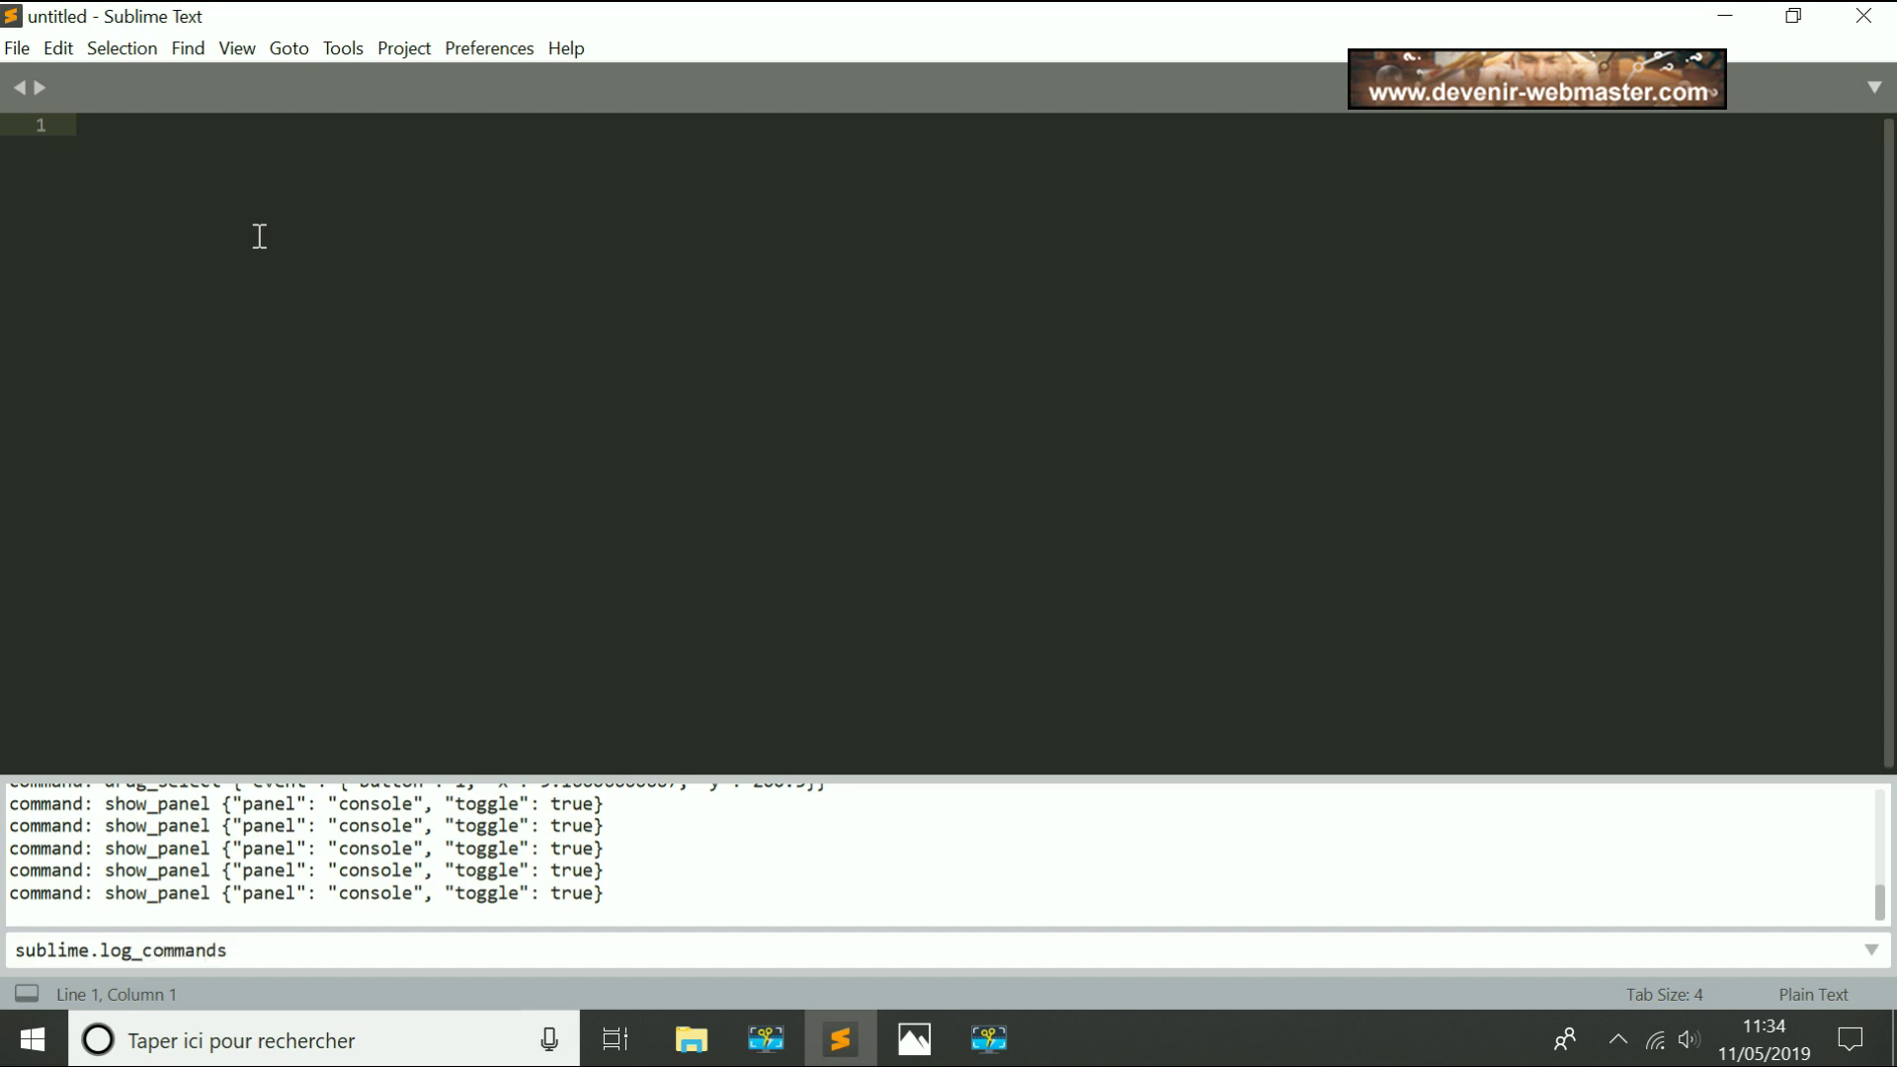
type("(True)")
key("Return")
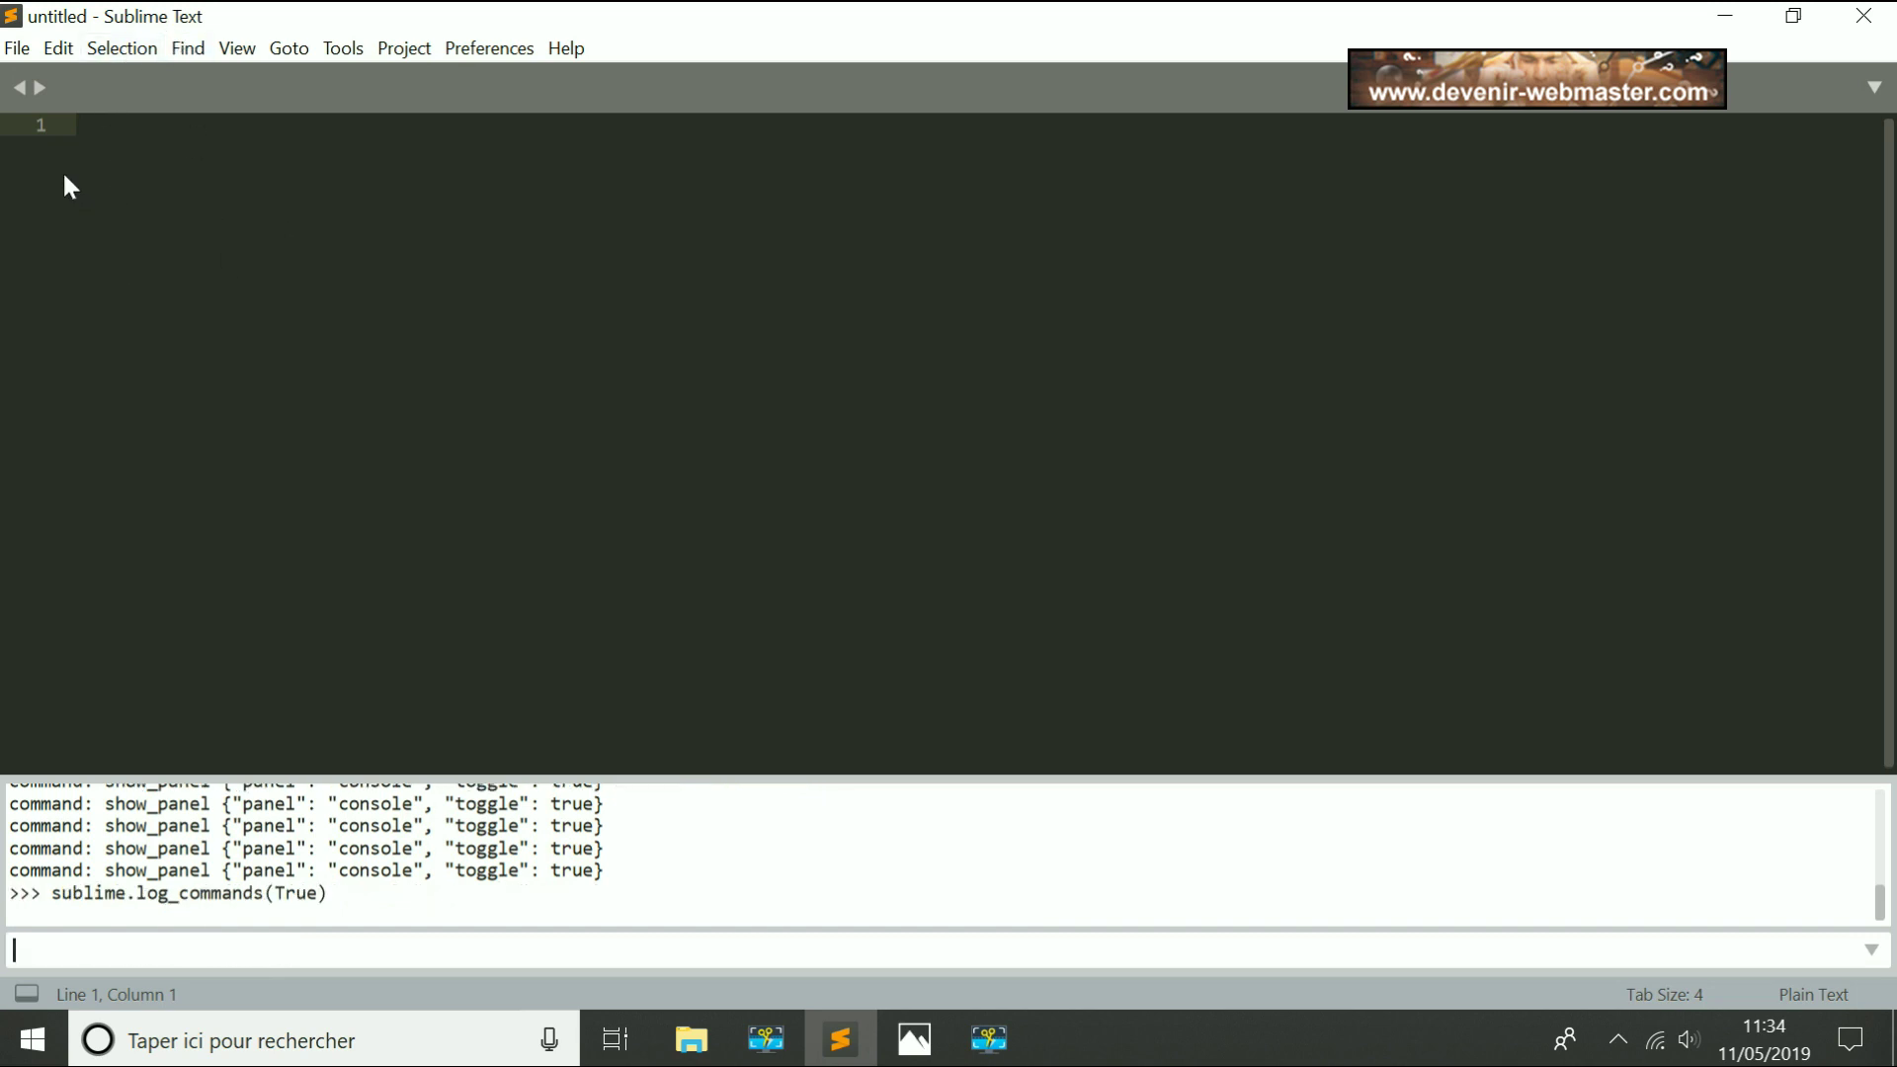
Step: Run the Reindent and Replace Next commands and read their command names in the console
left_click(58, 50)
mouse_move(295, 352)
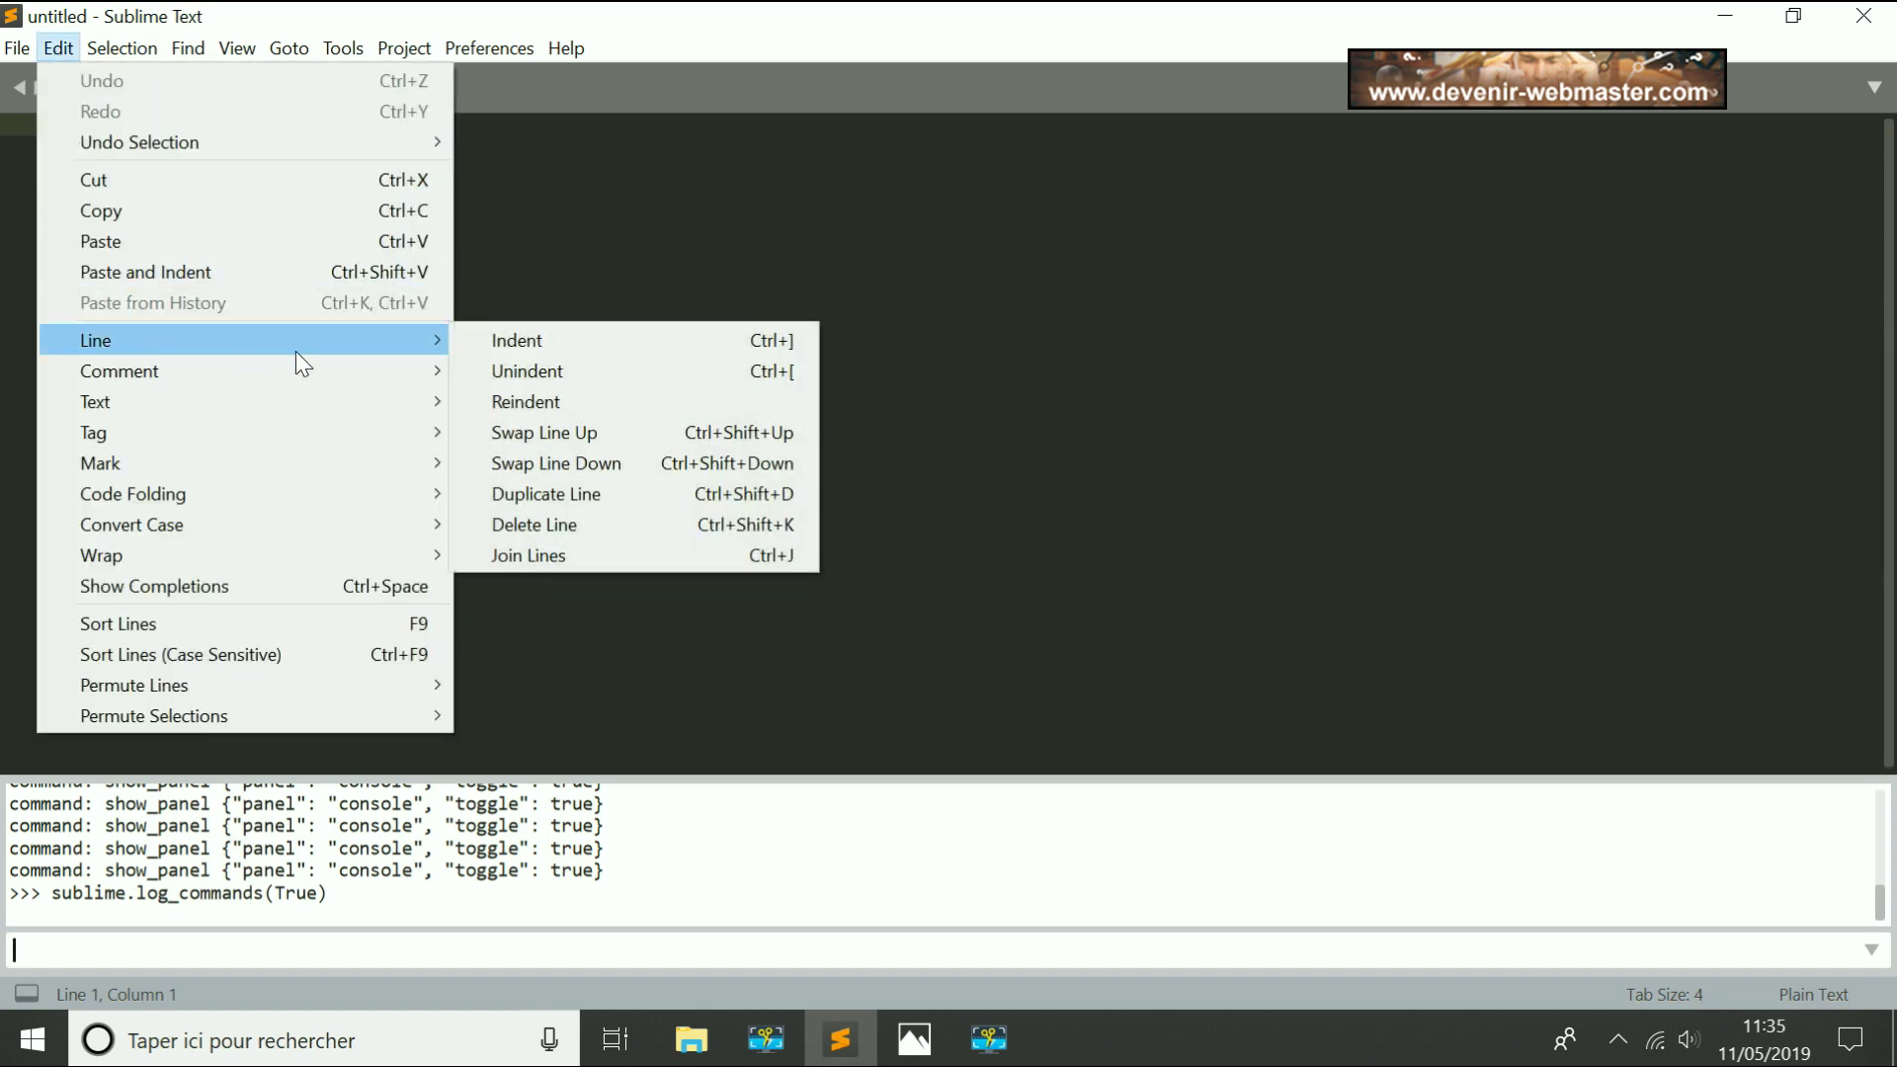
left_click(540, 402)
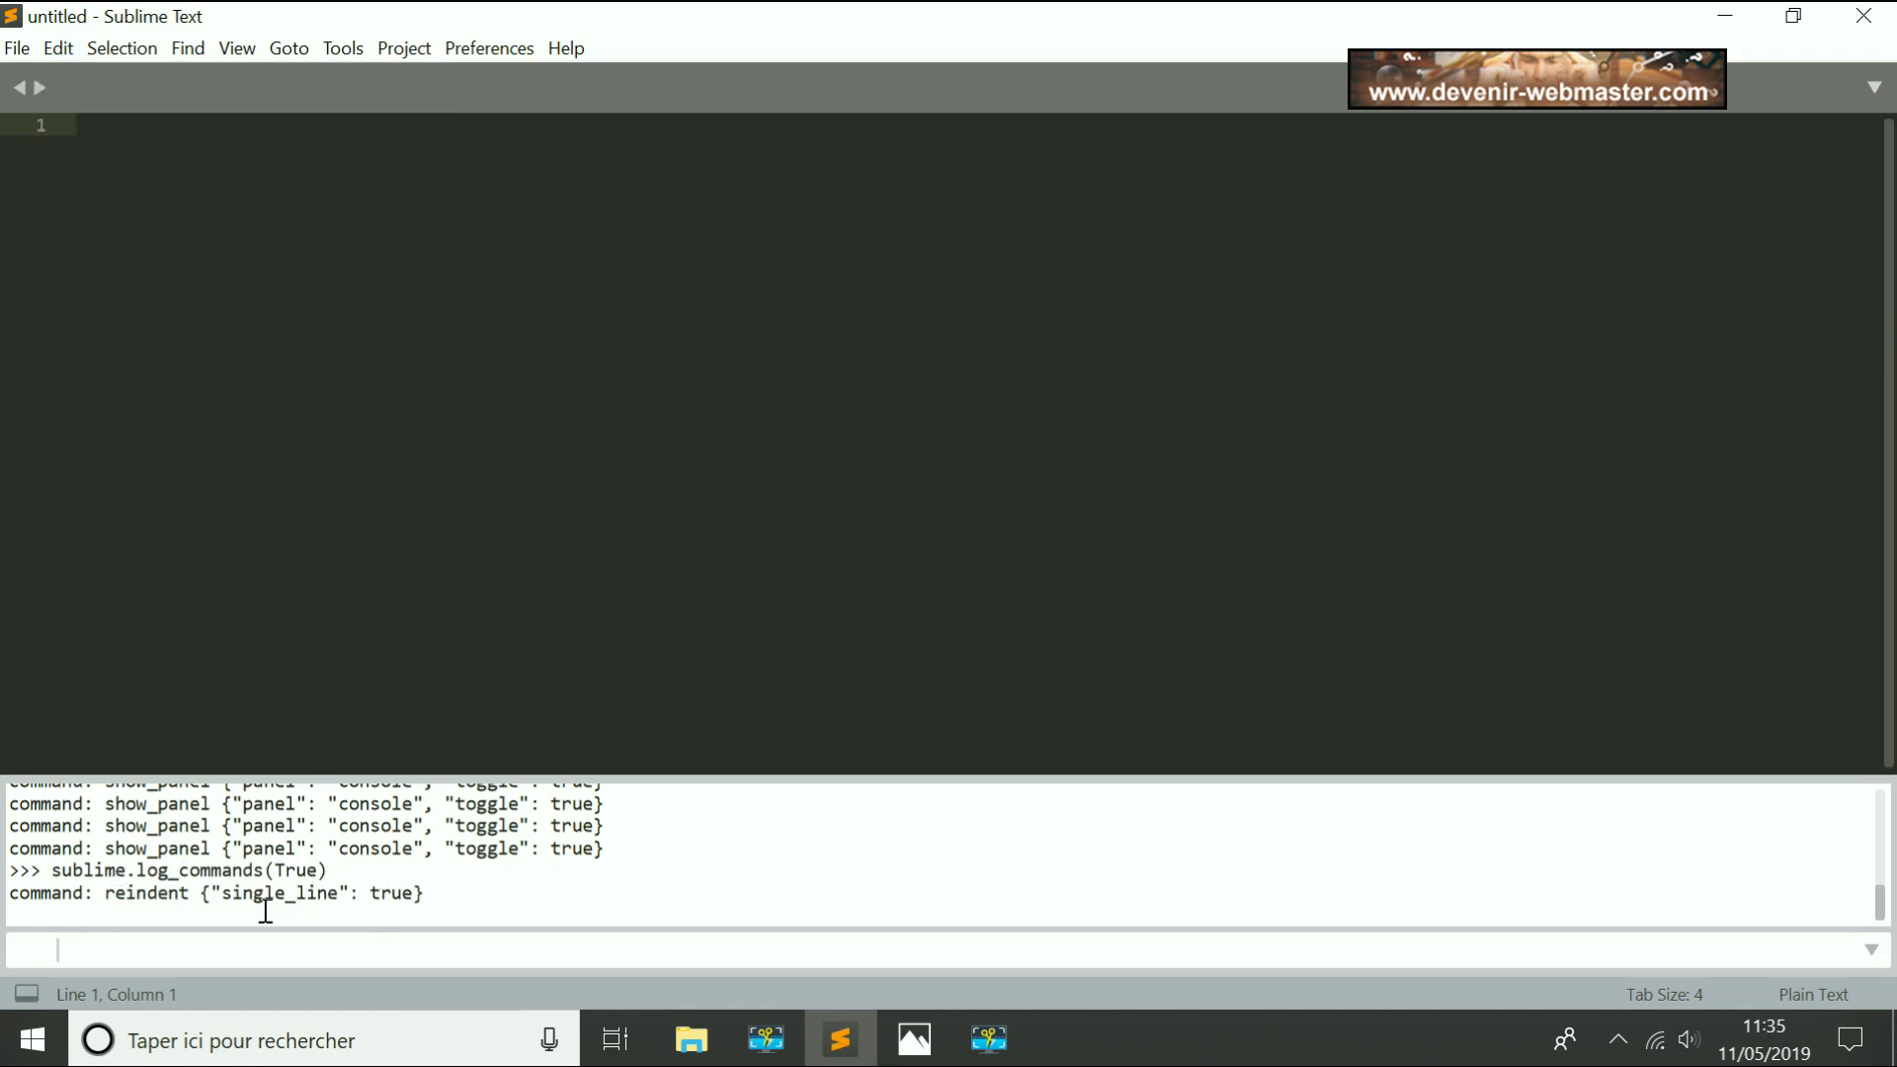
left_click(194, 51)
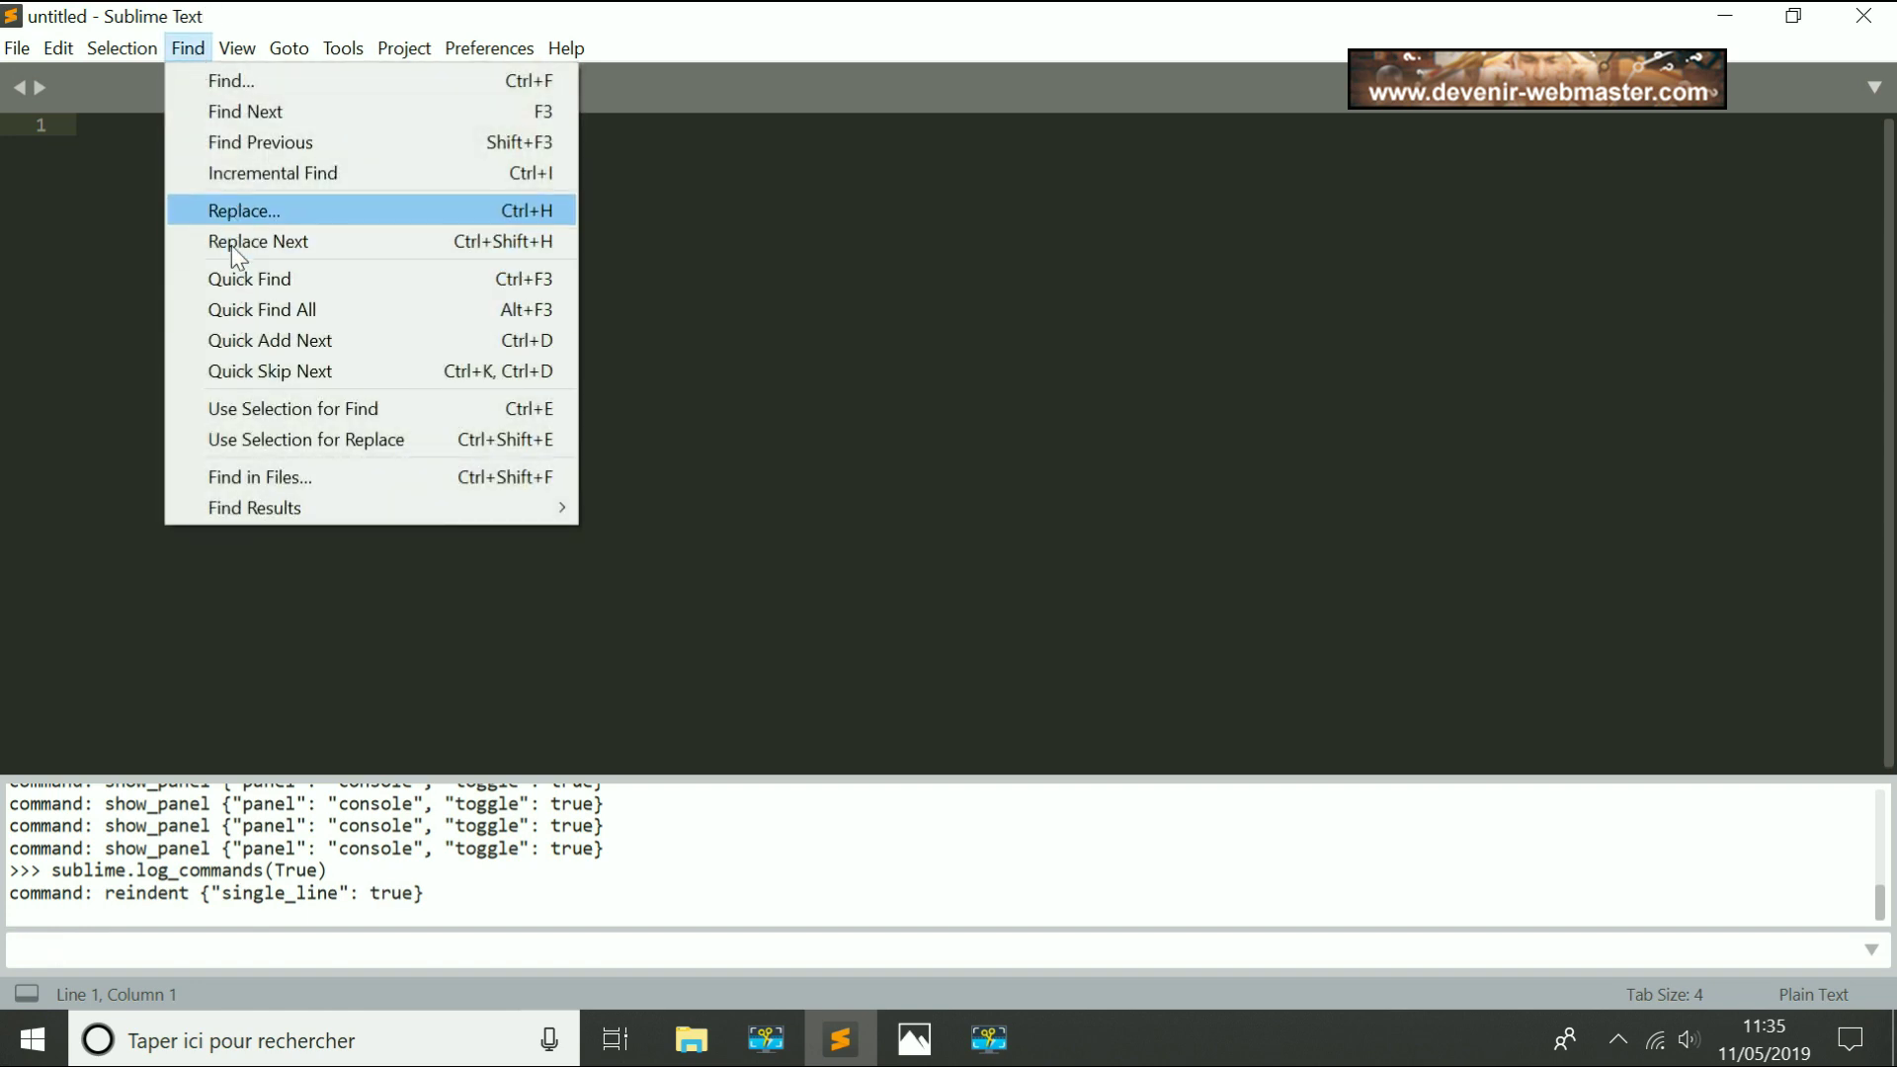
left_click(231, 243)
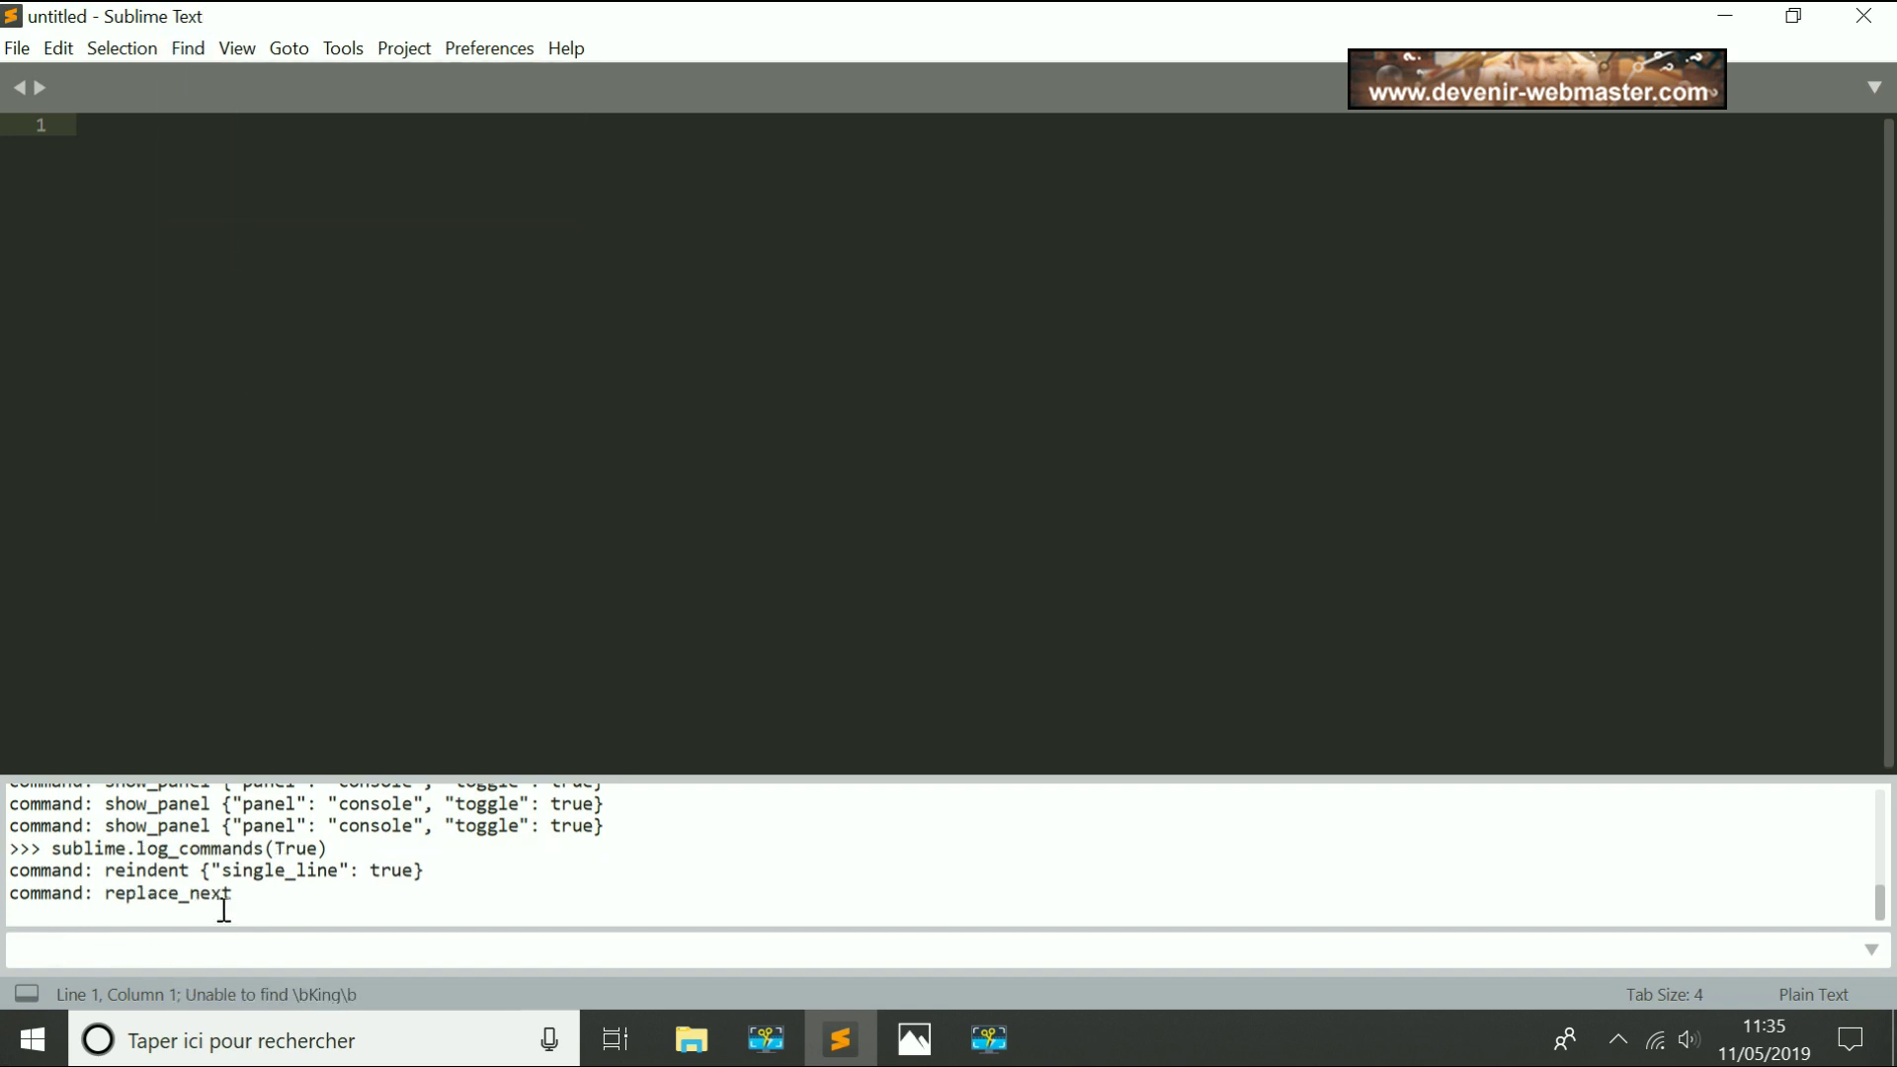
left_click(412, 48)
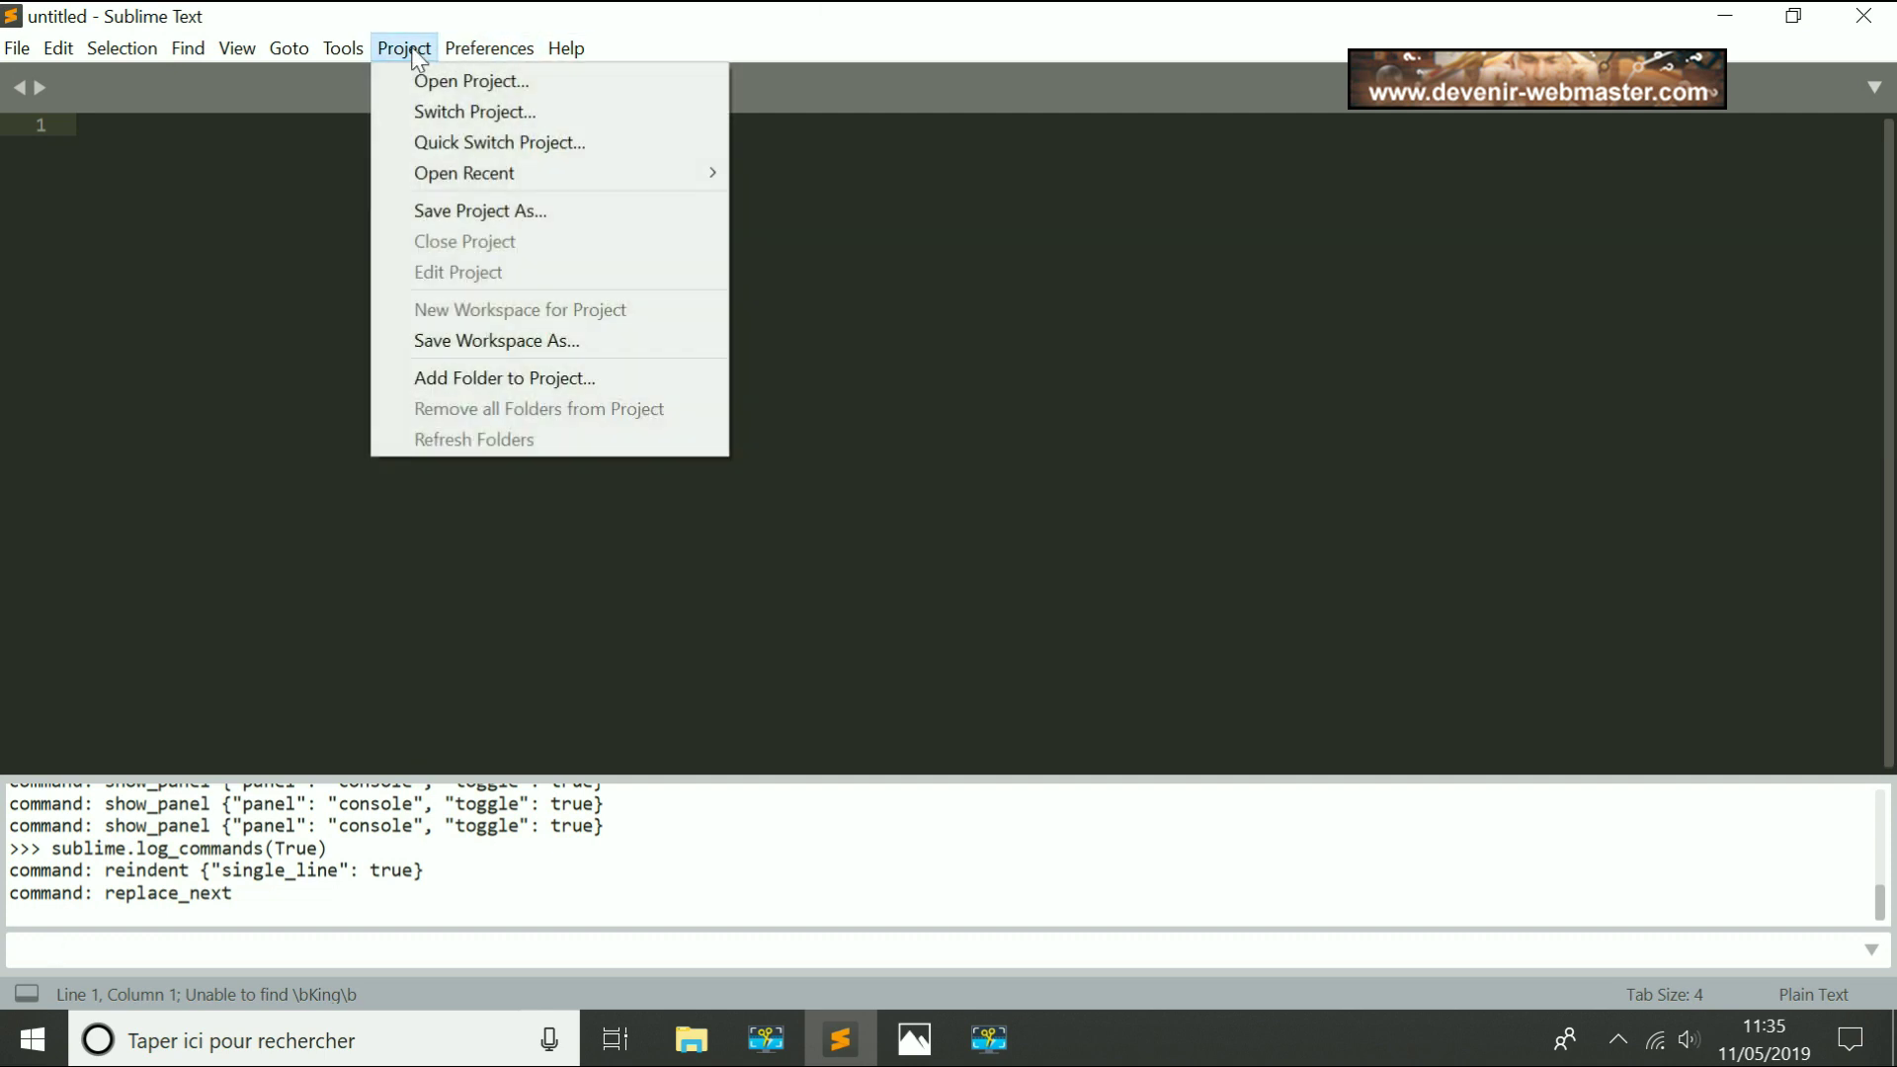
left_click(415, 81)
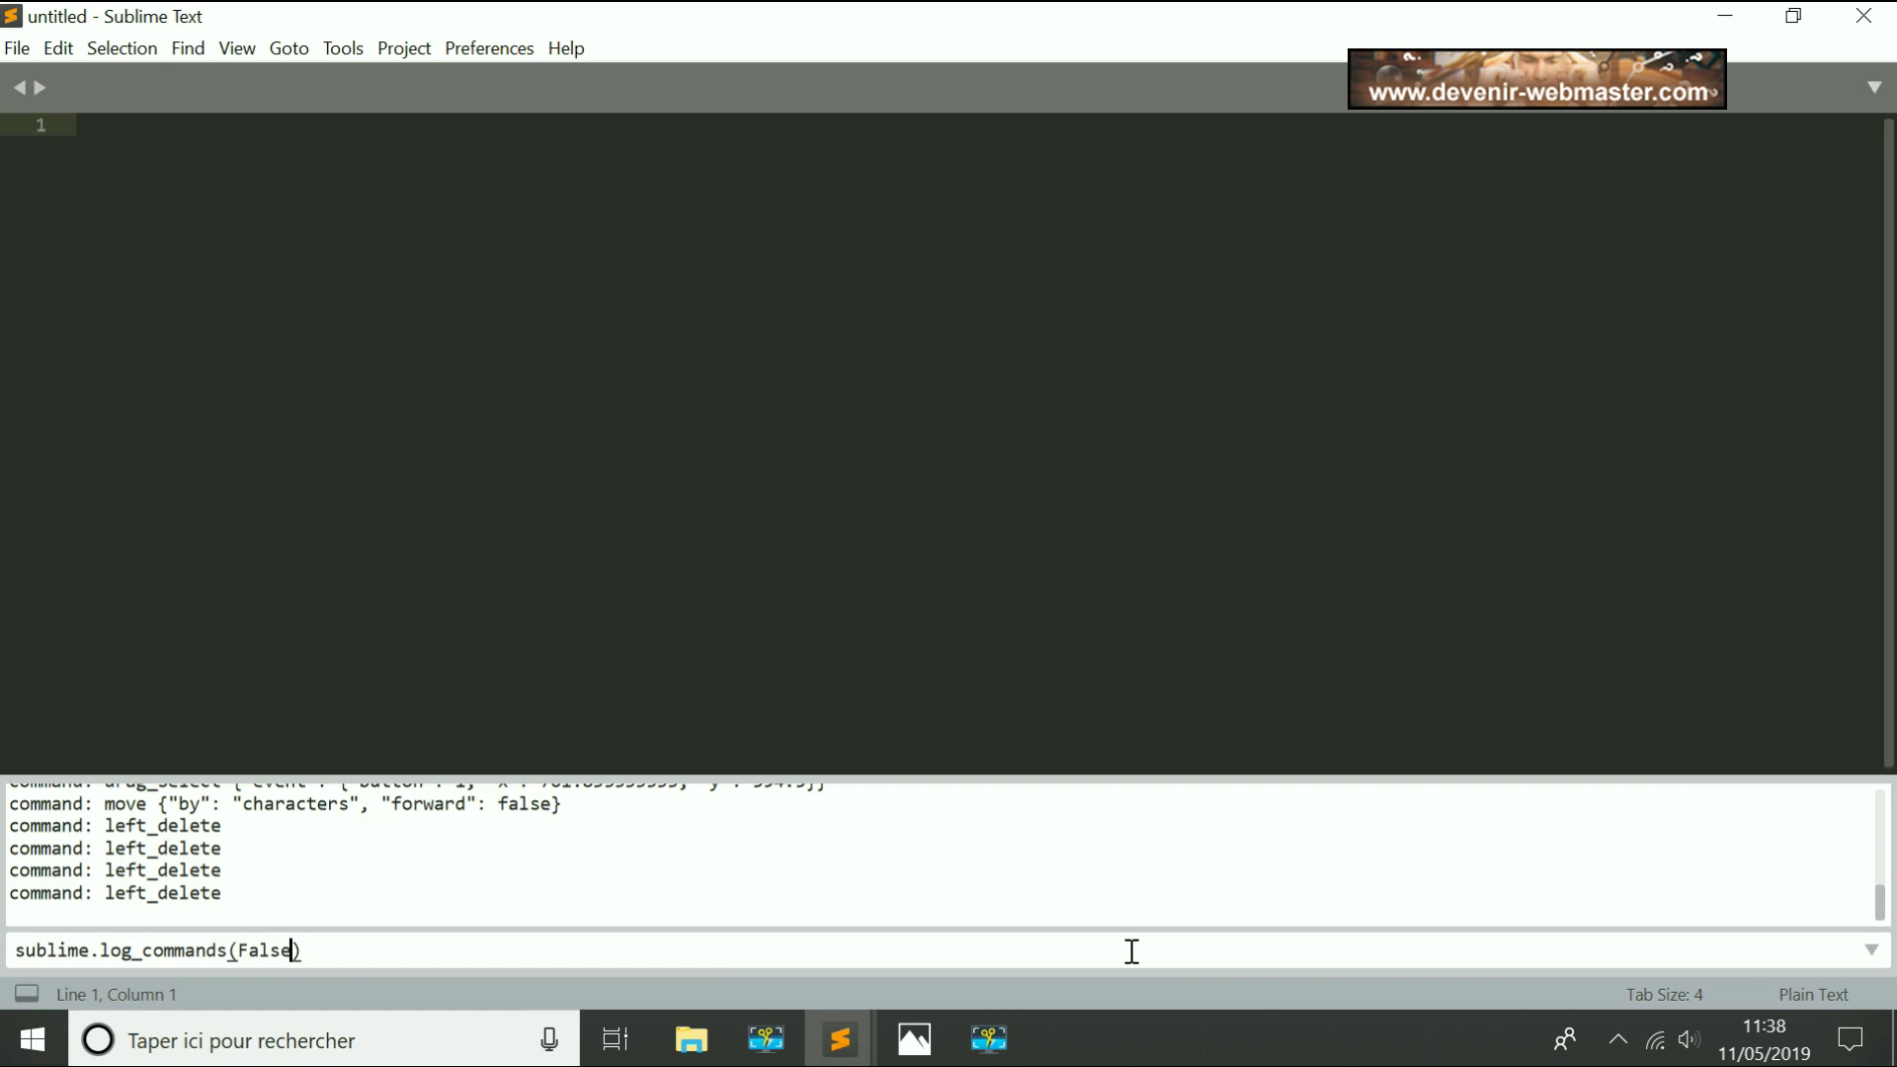
Step: Disable command logging in the console with sublime.log_commands(False)
key("Right")
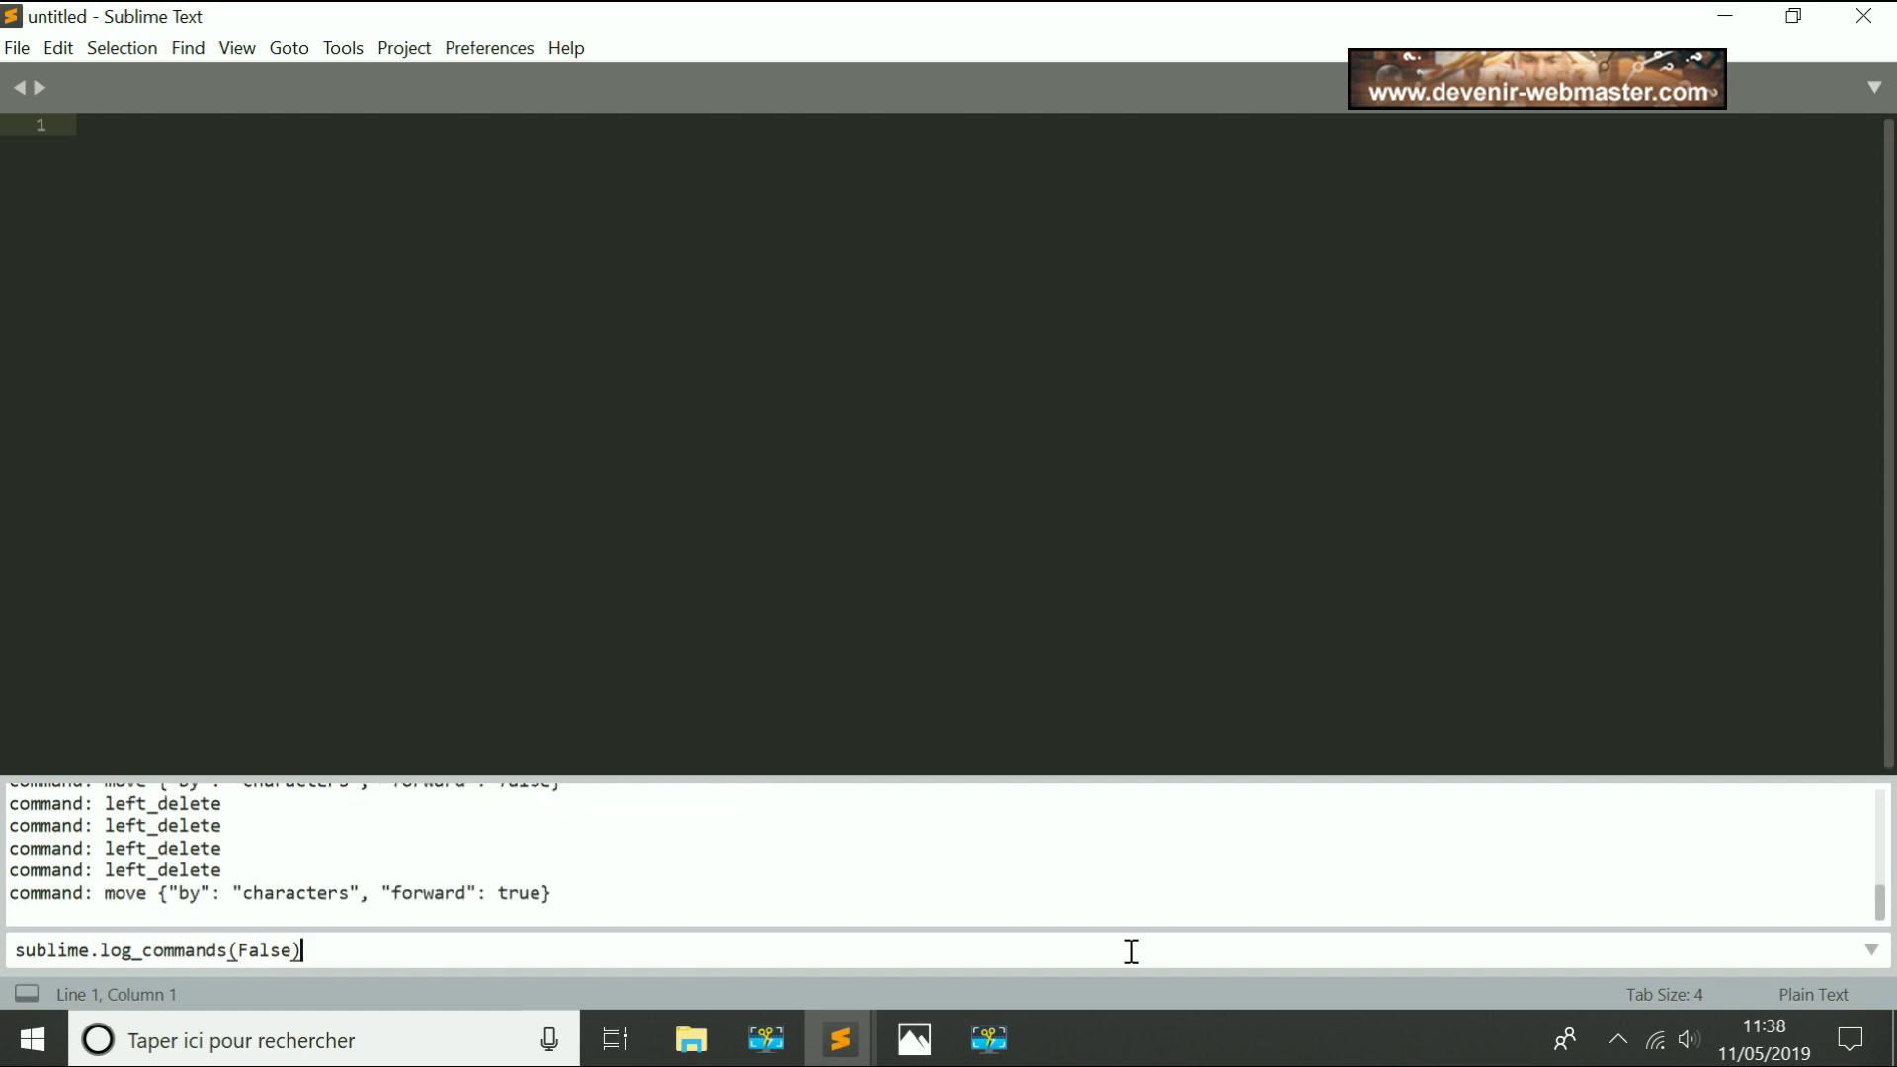
key("Return")
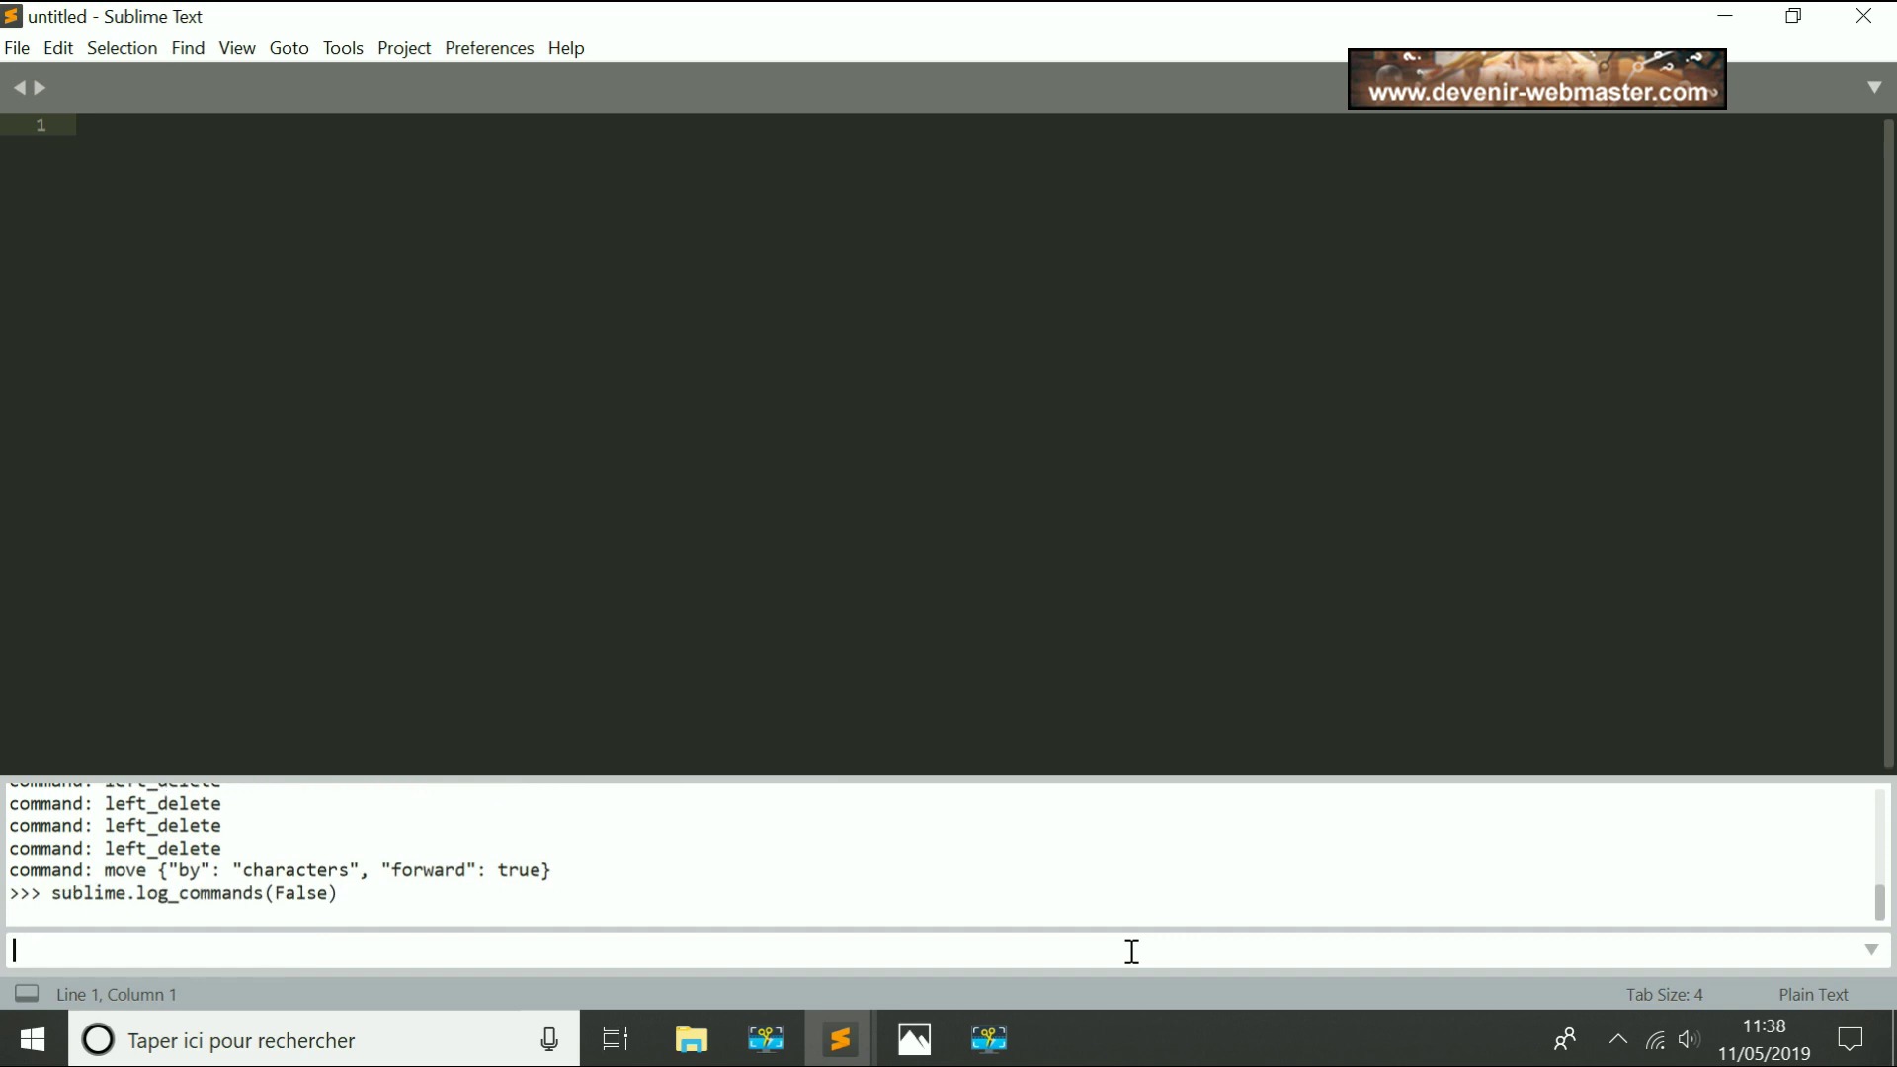